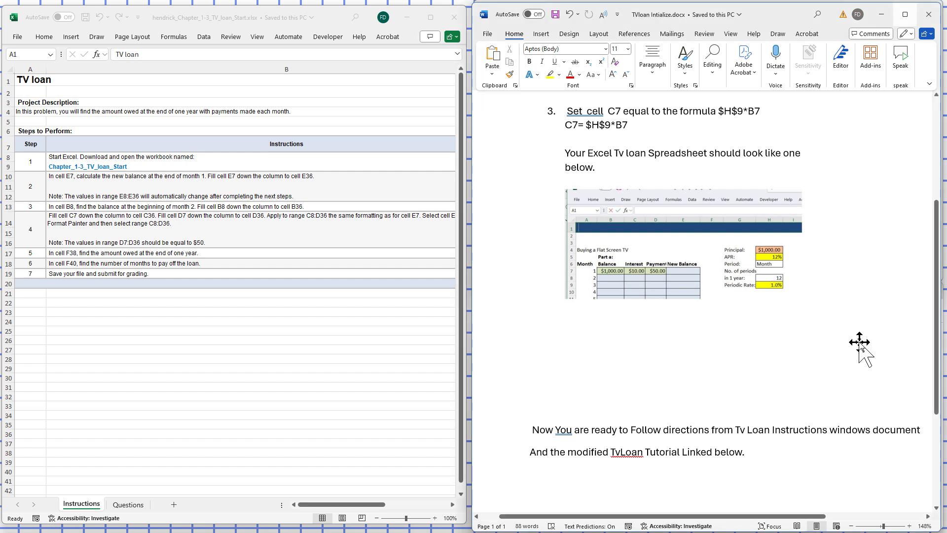
Go back to the start of the initialization document and open the Questions worksheet of the TV loan workbook
left_click_drag(939, 341, 939, 236)
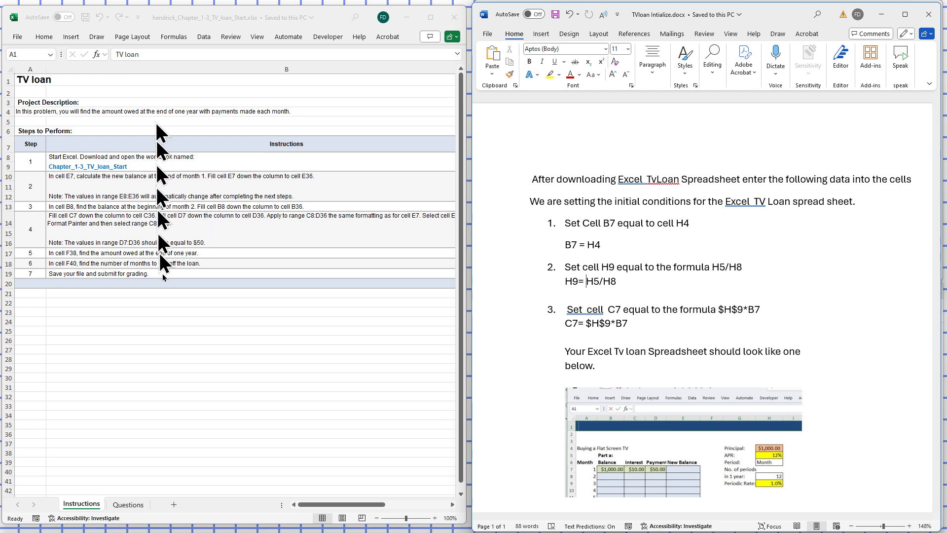
left_click(121, 508)
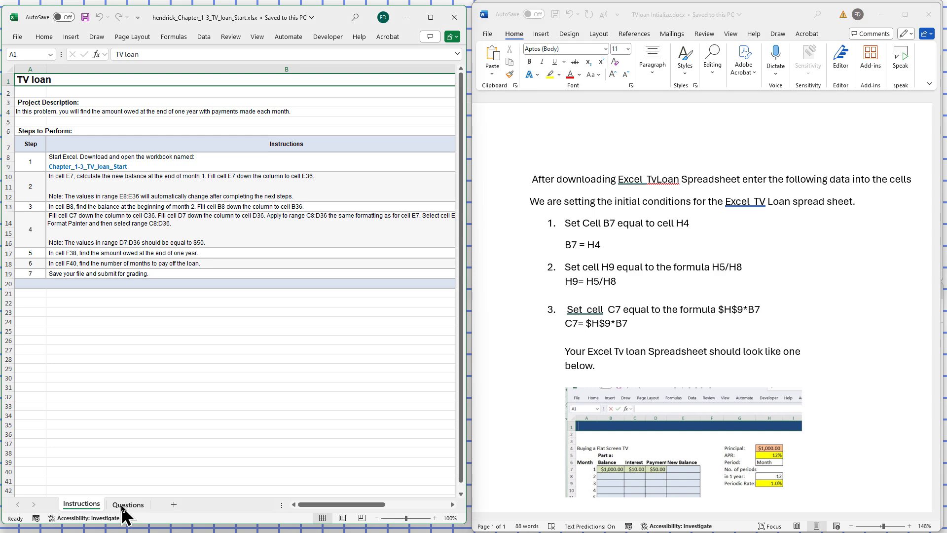
left_click(122, 508)
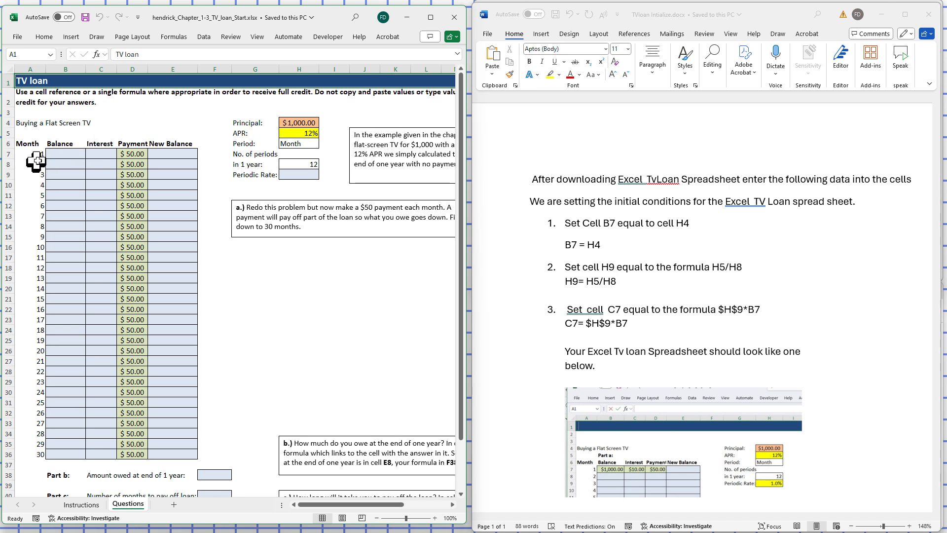
Set the month 1 balance in cell B7 to the principal with the formula =H4
left_click(61, 154)
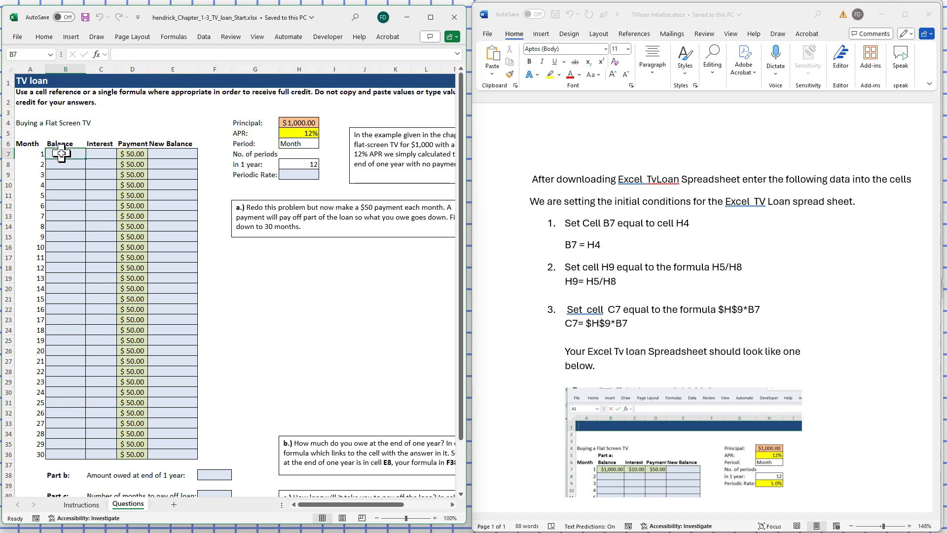
left_click(139, 51)
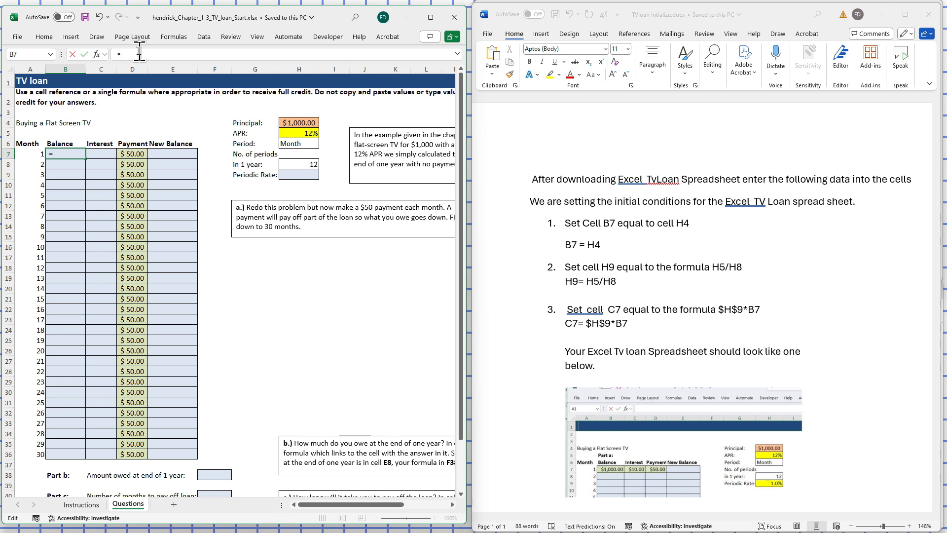
type("=H$")
key("BackSpace")
key("Return")
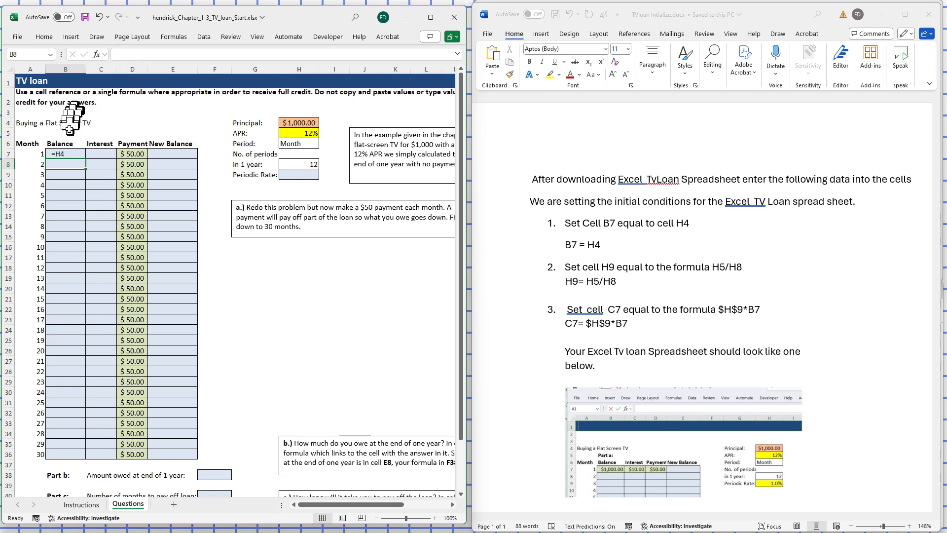
left_click(60, 153)
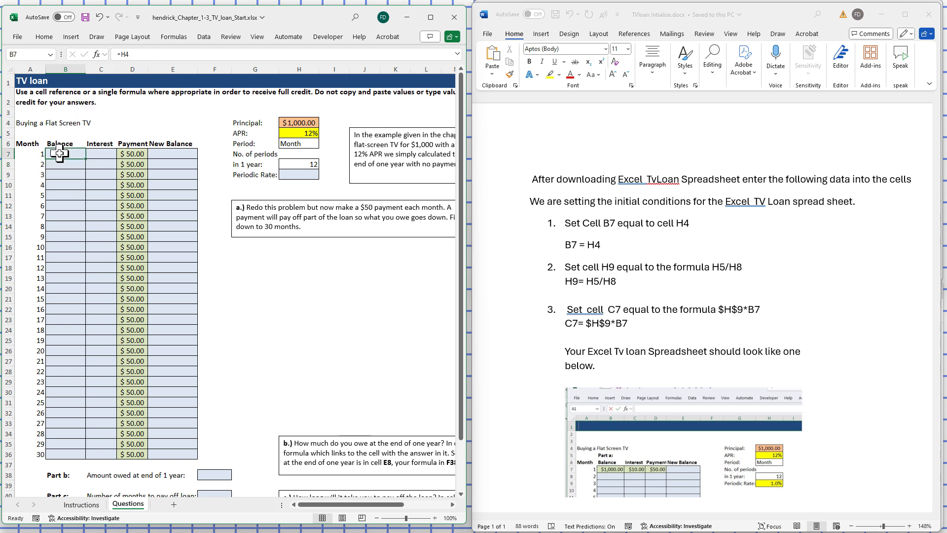
left_click(116, 55)
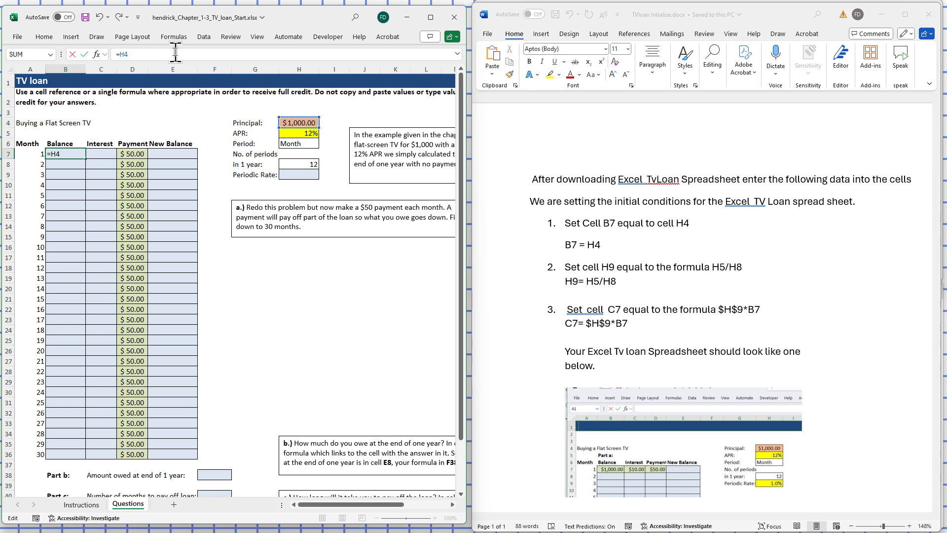
key("Return")
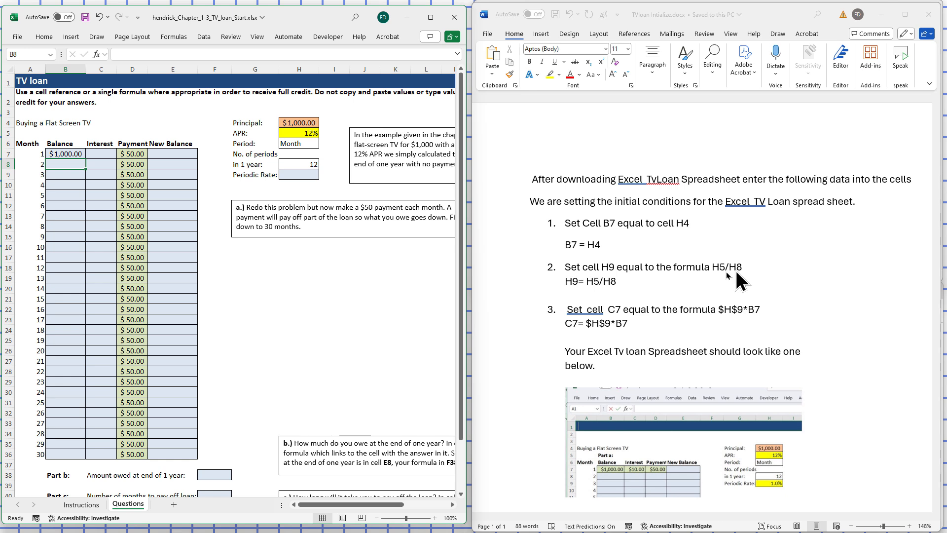
Calculate the periodic rate in cell H9 with the formula =H5/H8
left_click(310, 175)
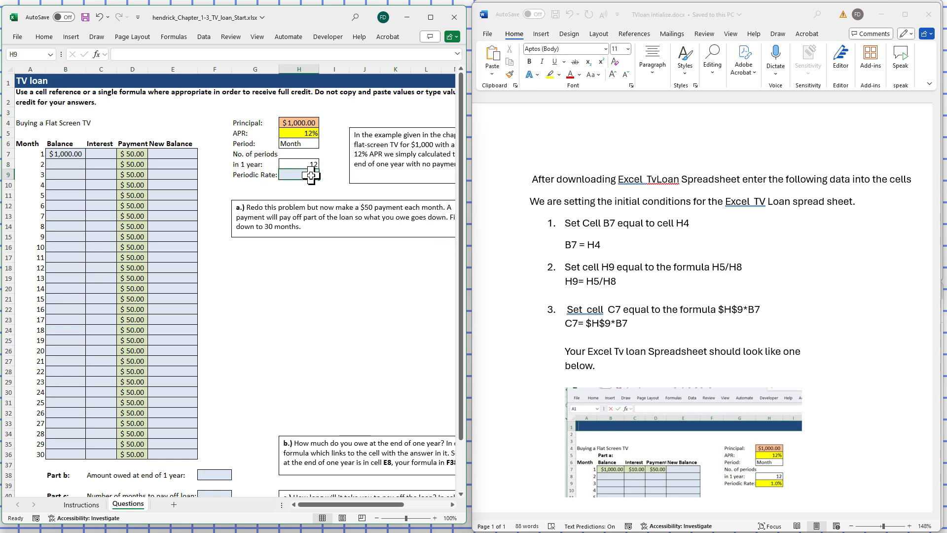
left_click(188, 50)
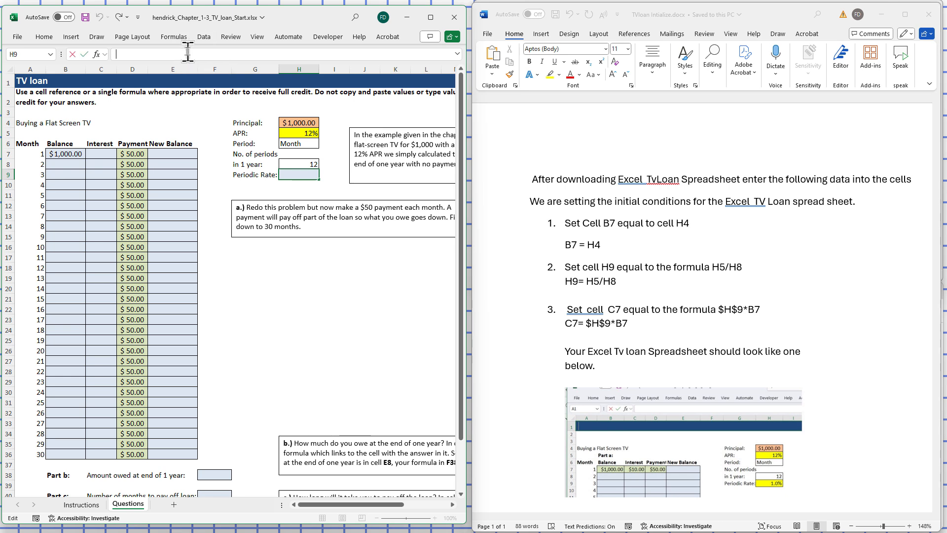
type("=H")
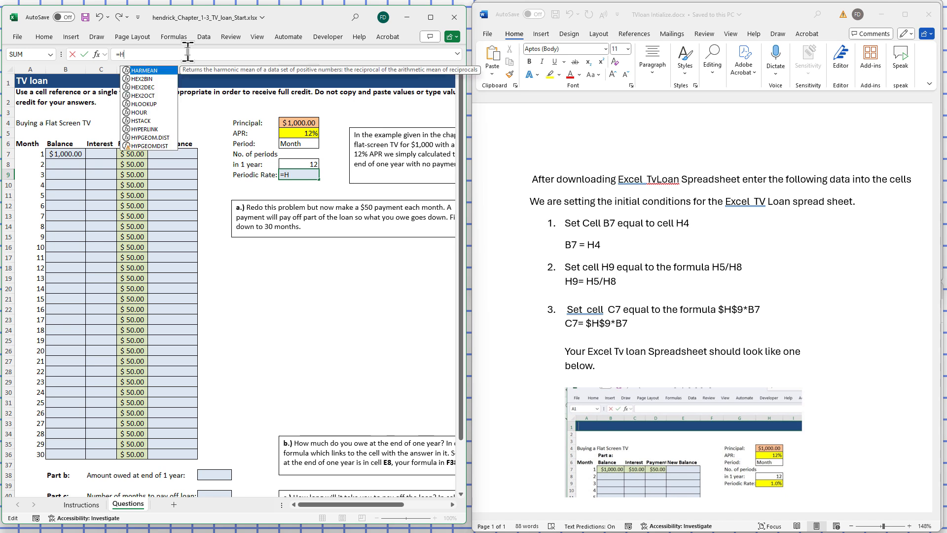
type("5/")
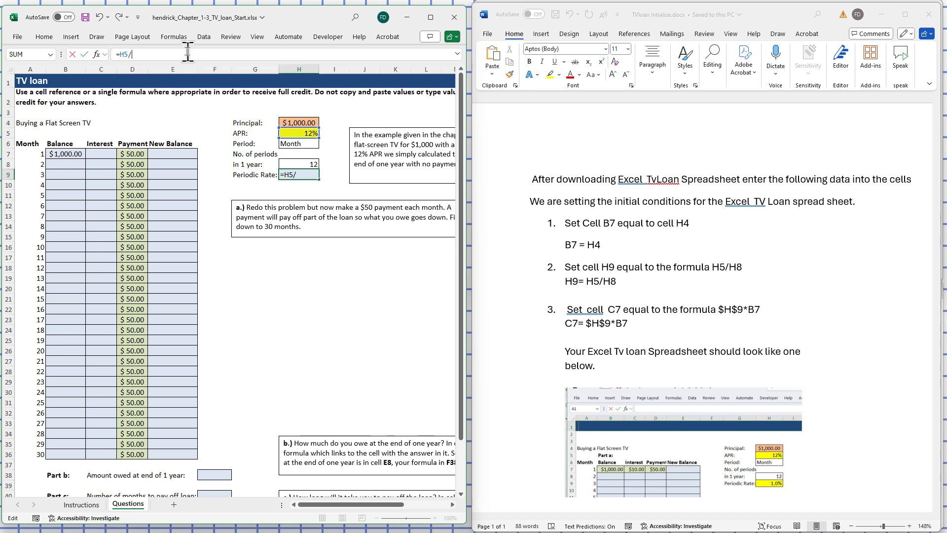
type("H8")
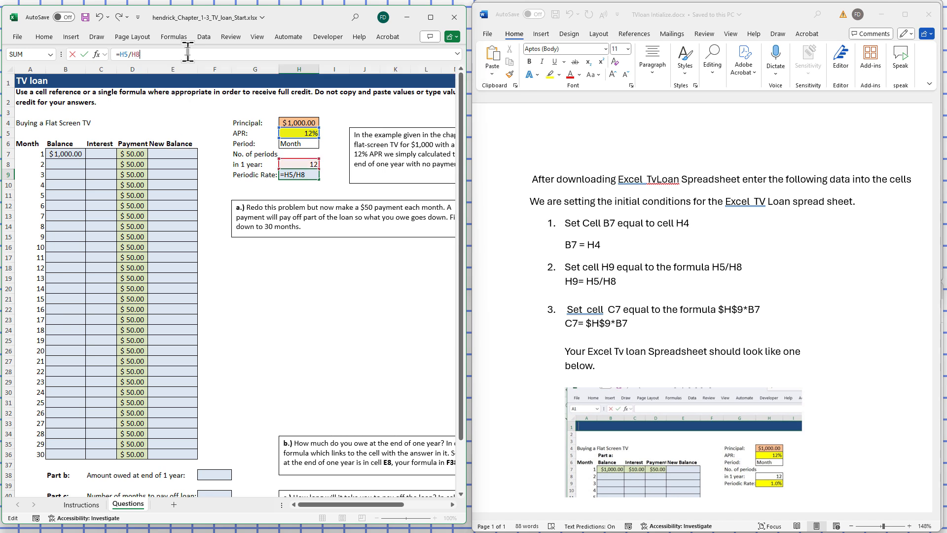
key("Return")
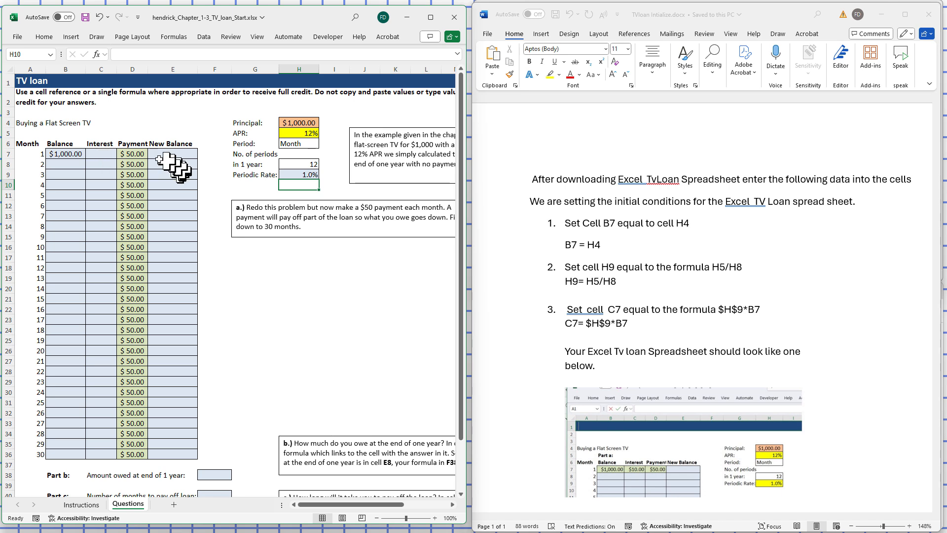
Calculate the month 1 interest in cell C7 with the formula =$H$9*B7
left_click(101, 153)
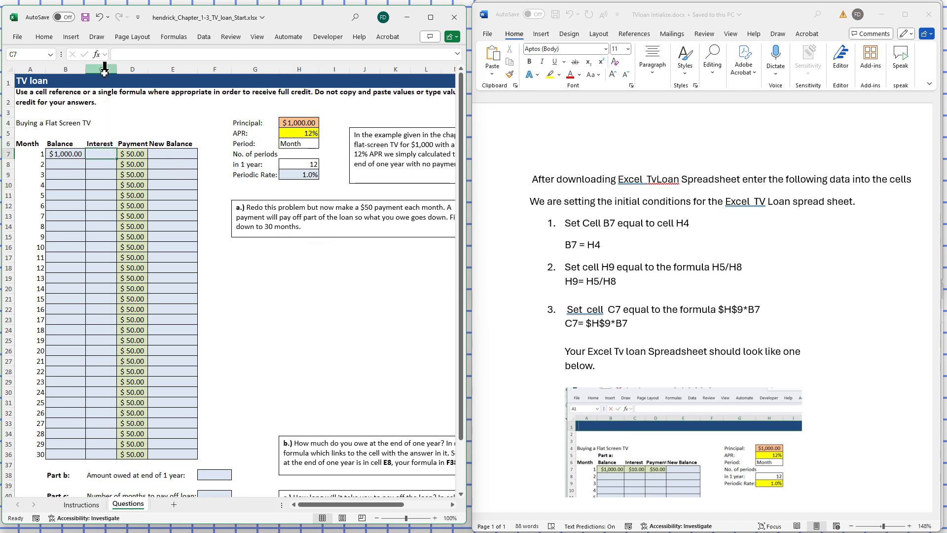
left_click(126, 51)
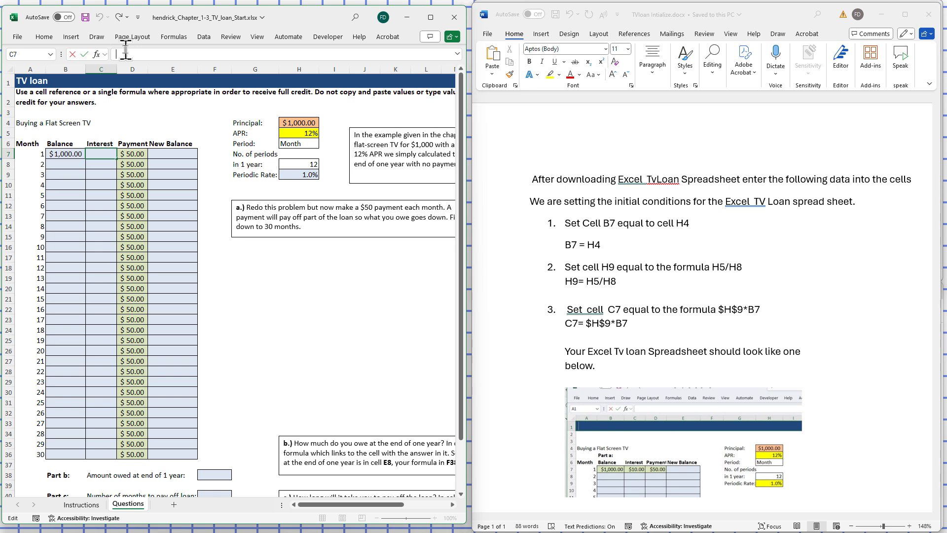
type("=$H$9")
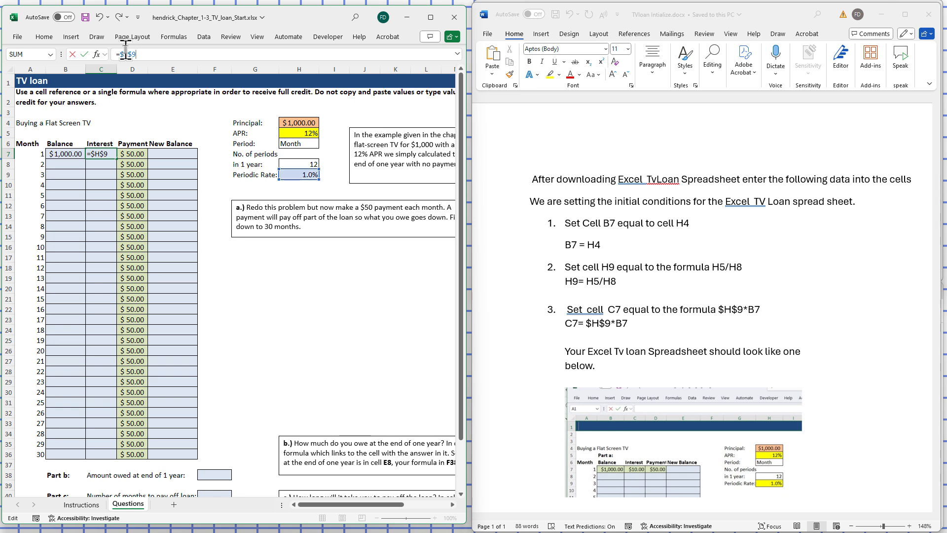
type("*B7")
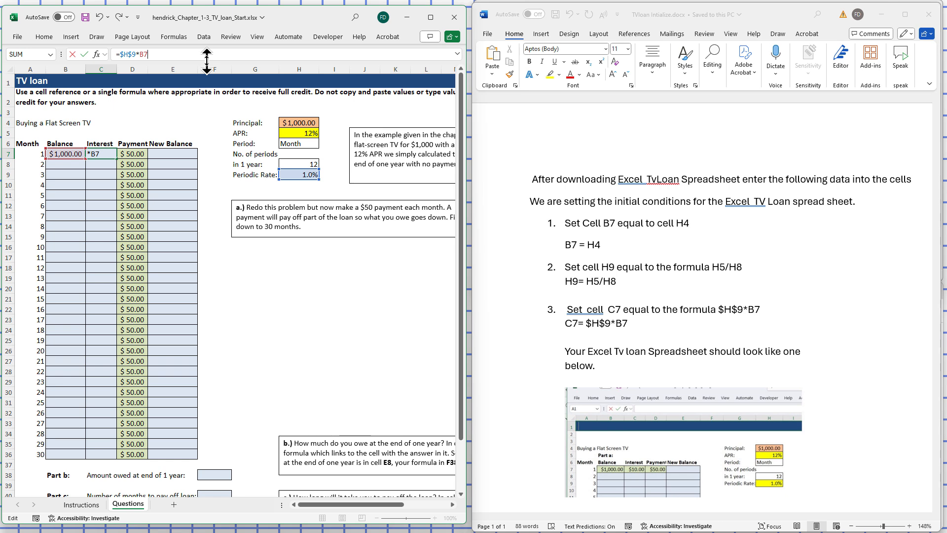
key("Return")
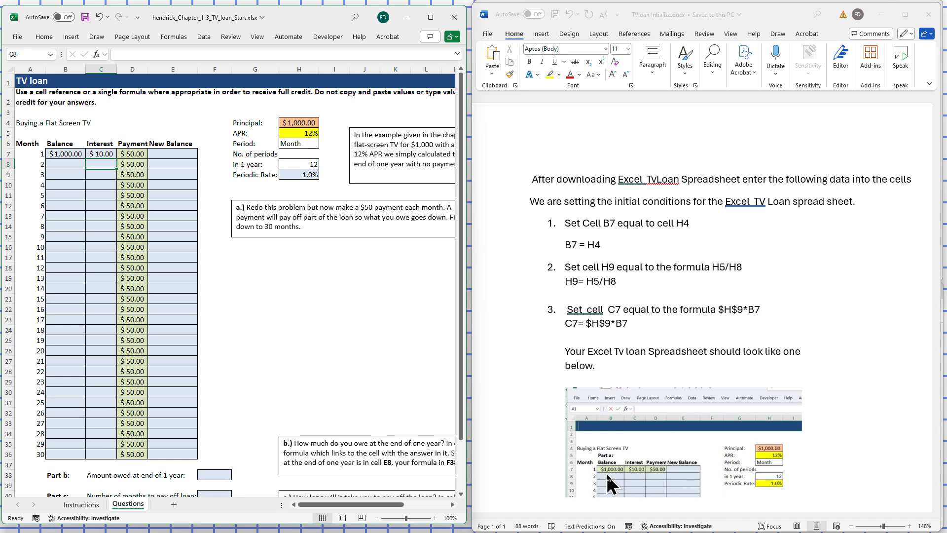
Compare the worksheet with the sample picture and read the closing notes in the initialization document
left_click(898, 276)
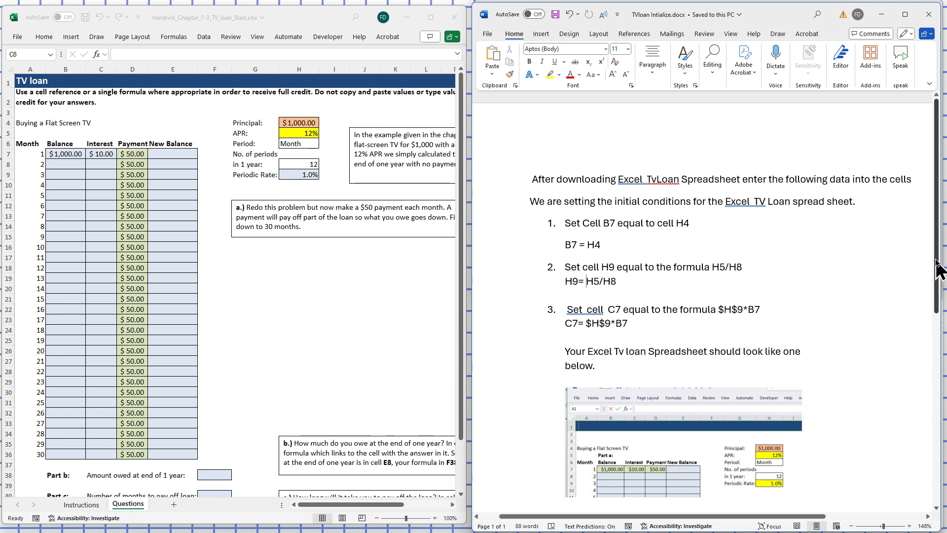
left_click_drag(936, 269, 945, 358)
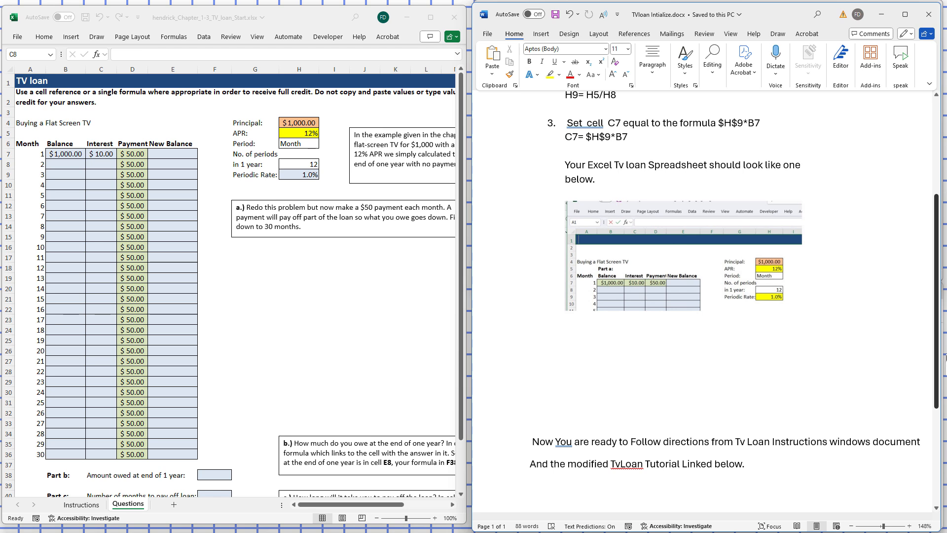
mouse_move(937, 356)
left_mouse_down()
mouse_move(936, 389)
mouse_move(933, 343)
left_mouse_up()
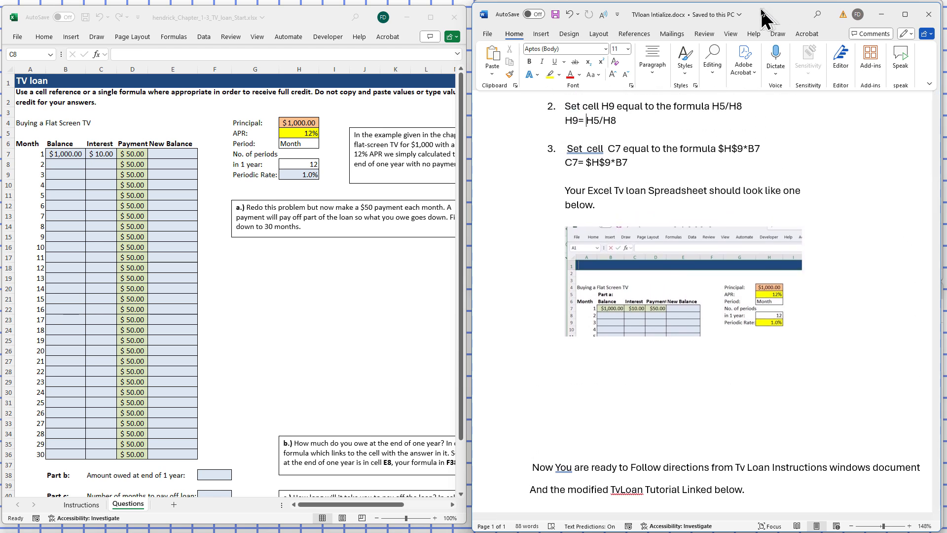
Move the initialization document out of the way and show step 2 in the Excel 1-3 TV Loan_Instructions document
left_click_drag(764, 14, 783, 532)
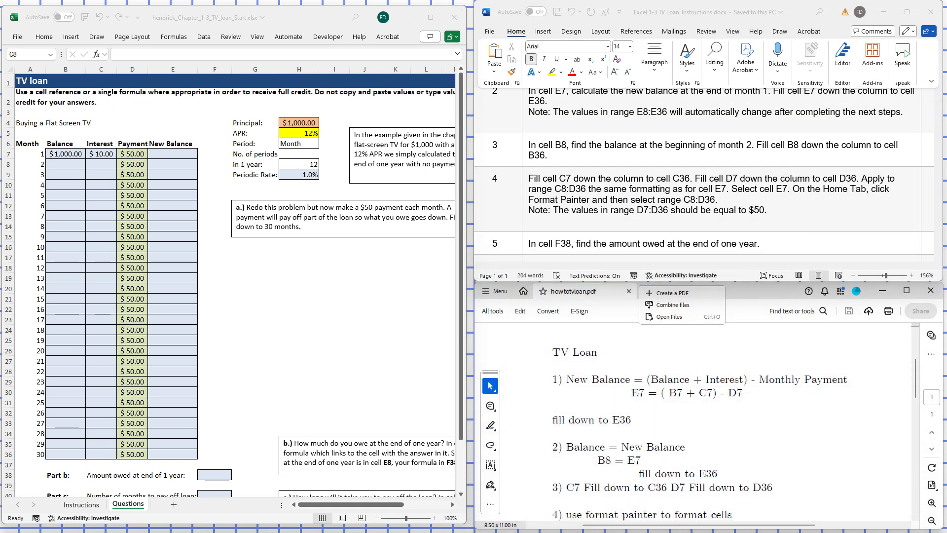
left_click(924, 198)
mouse_move(939, 167)
left_mouse_down()
mouse_move(938, 142)
mouse_move(938, 151)
left_mouse_up()
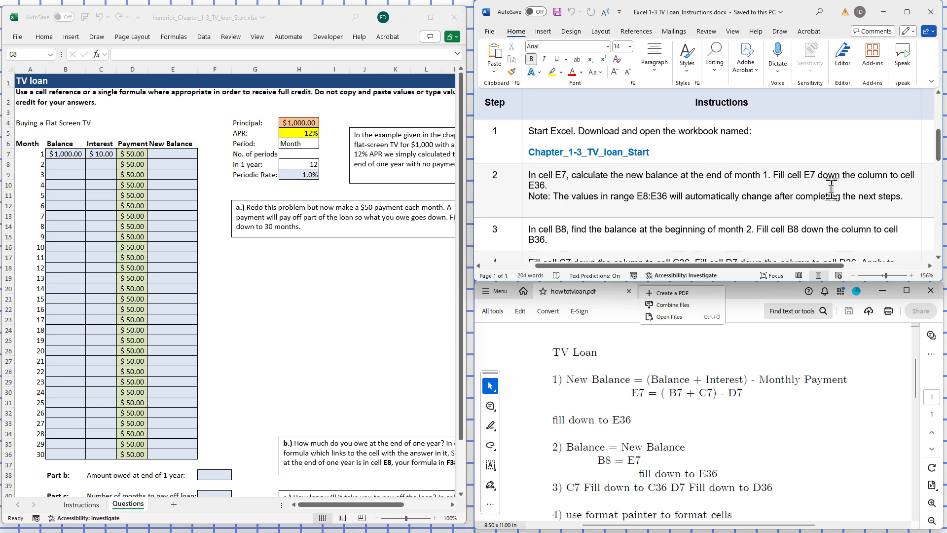
Enter the month 1 new balance formula =(B7+E7)-D7 in cell E7 of the Questions worksheet
left_click(164, 153)
left_click(166, 154)
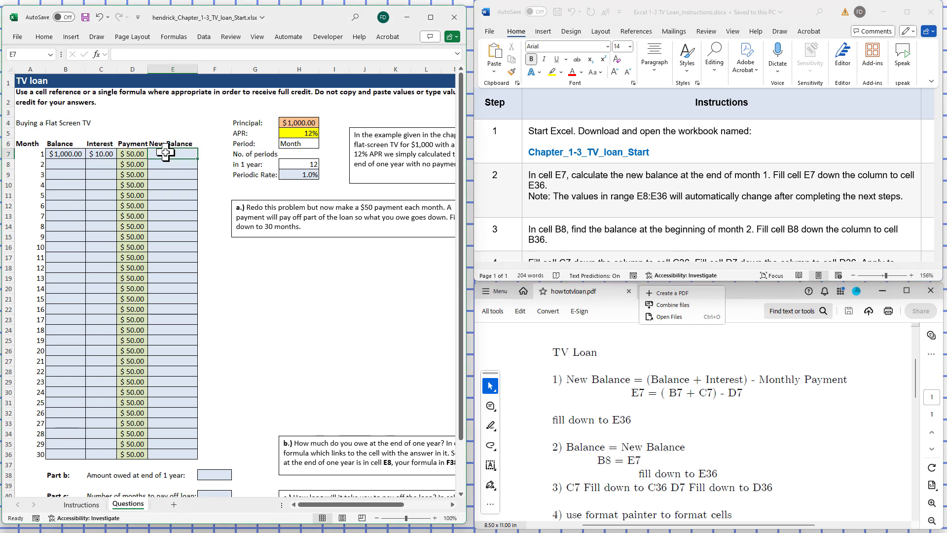
left_click(136, 52)
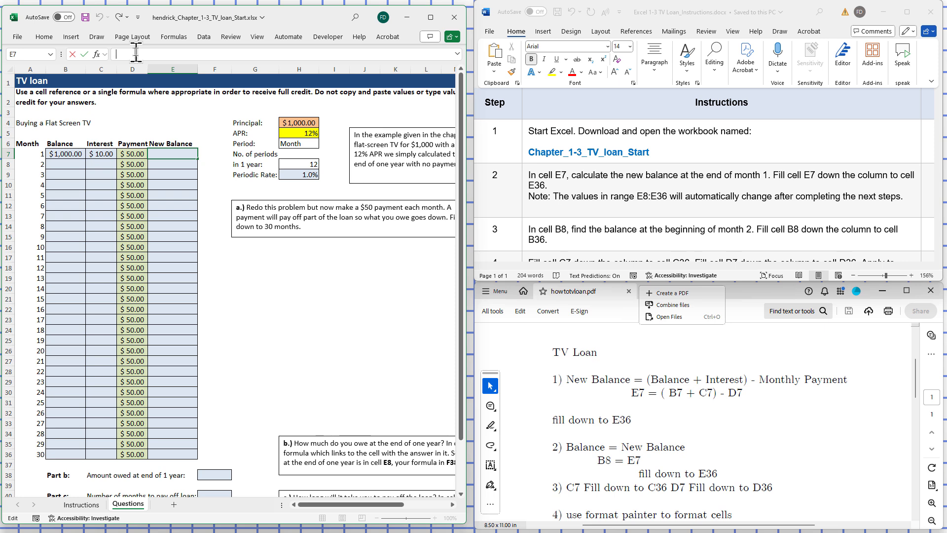
type("=(B7")
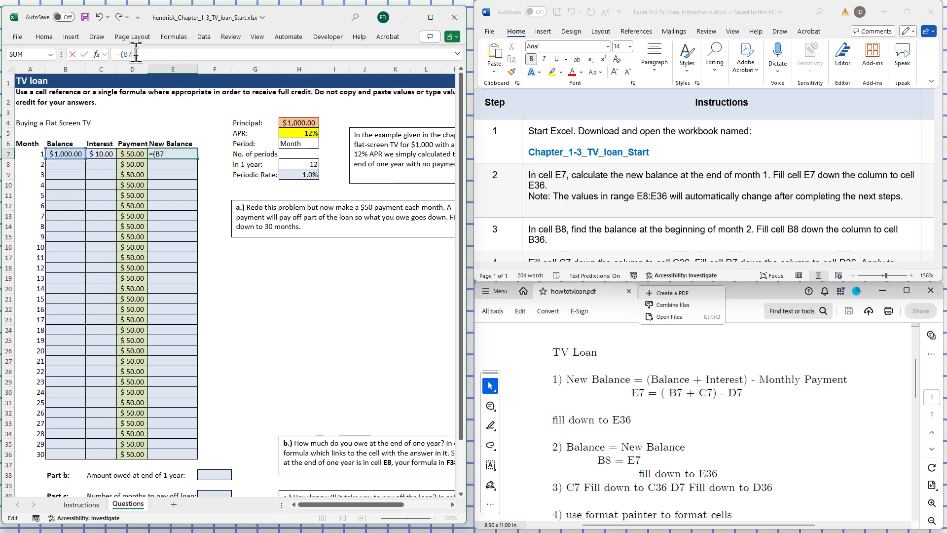
type("+E7)-")
type("D")
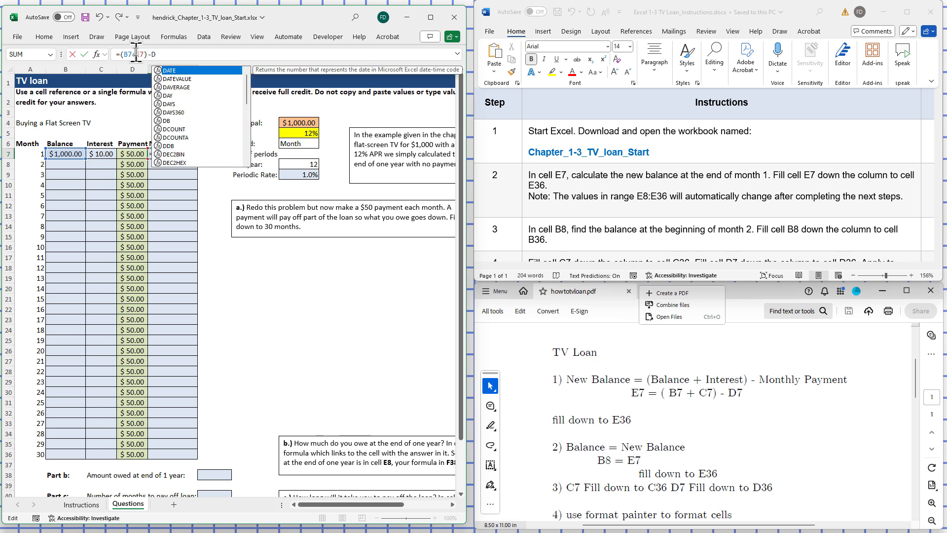
type("7")
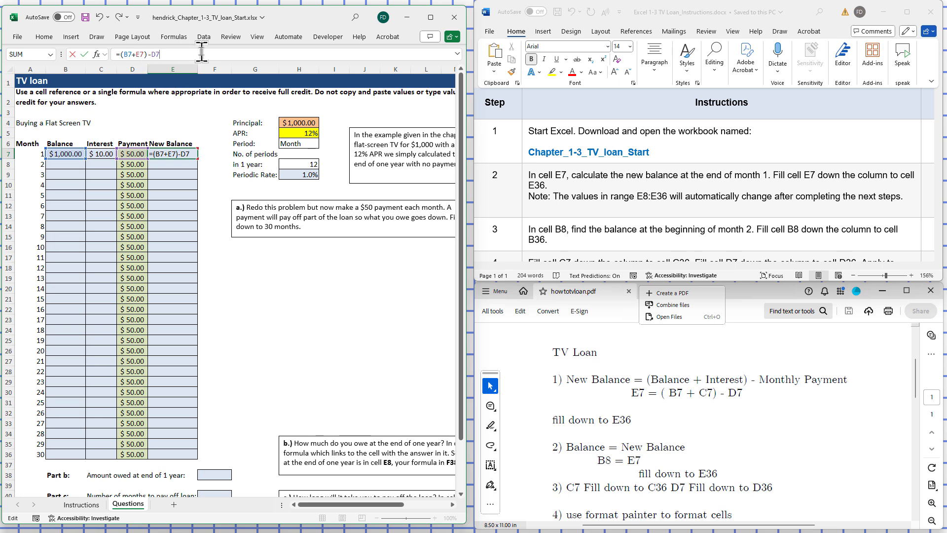
key("Return")
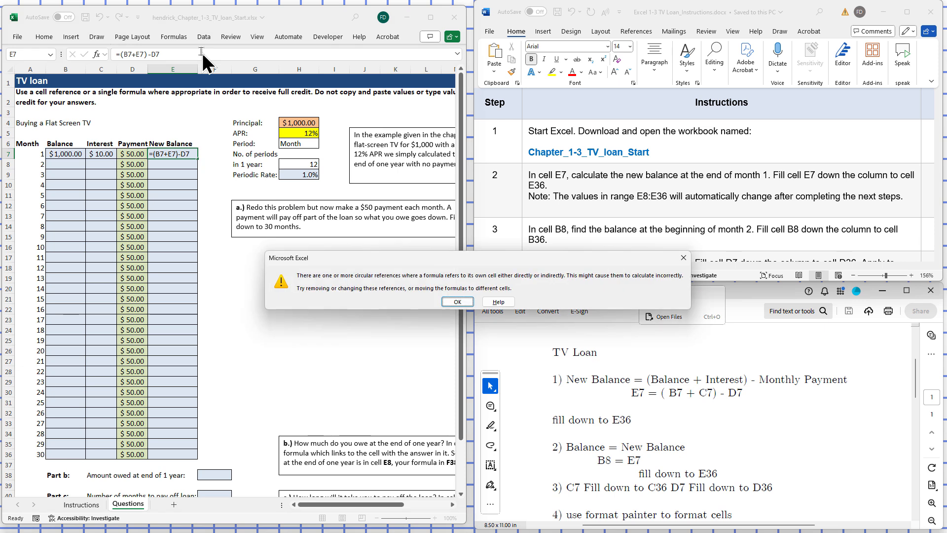
left_click(457, 302)
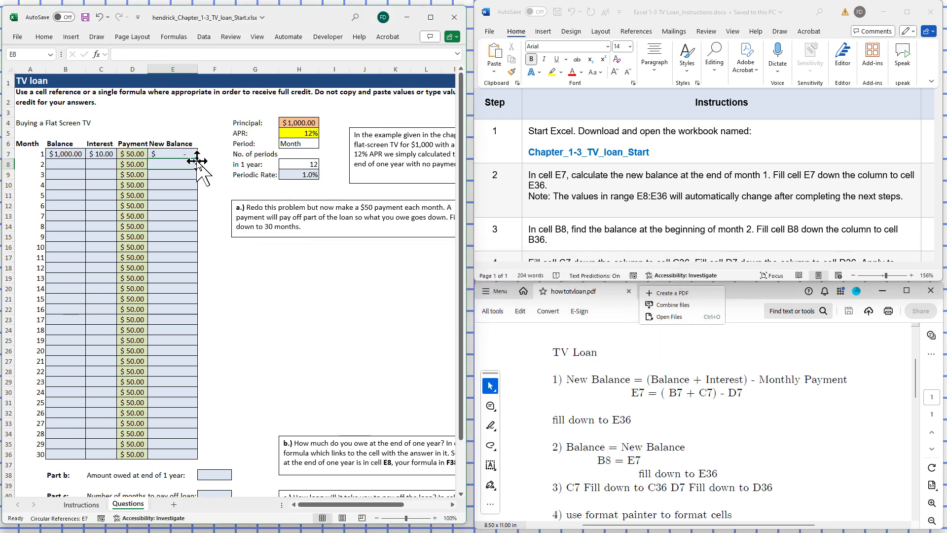
Correct the month 1 new balance formula in cell E7 to =(B7+C7)-D7 and fill it down to E36
left_click(178, 154)
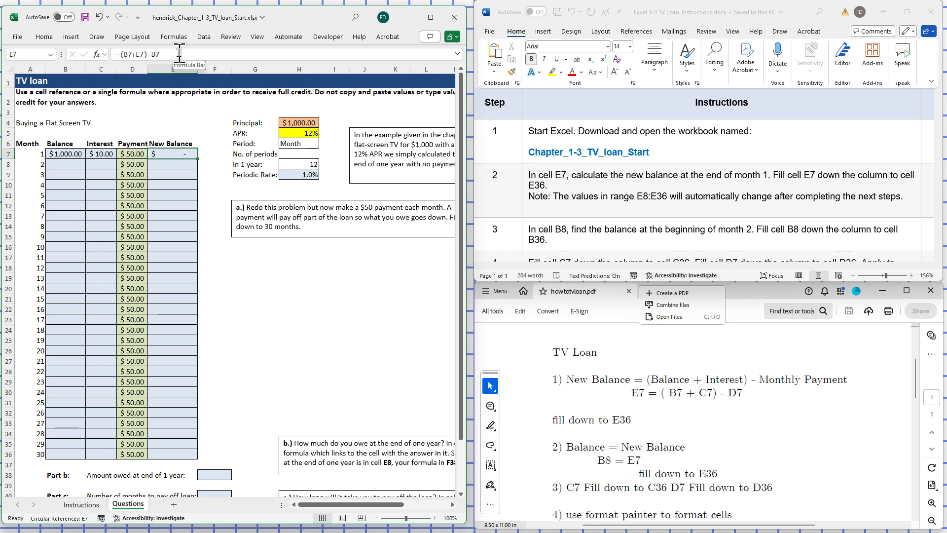
left_click(197, 54)
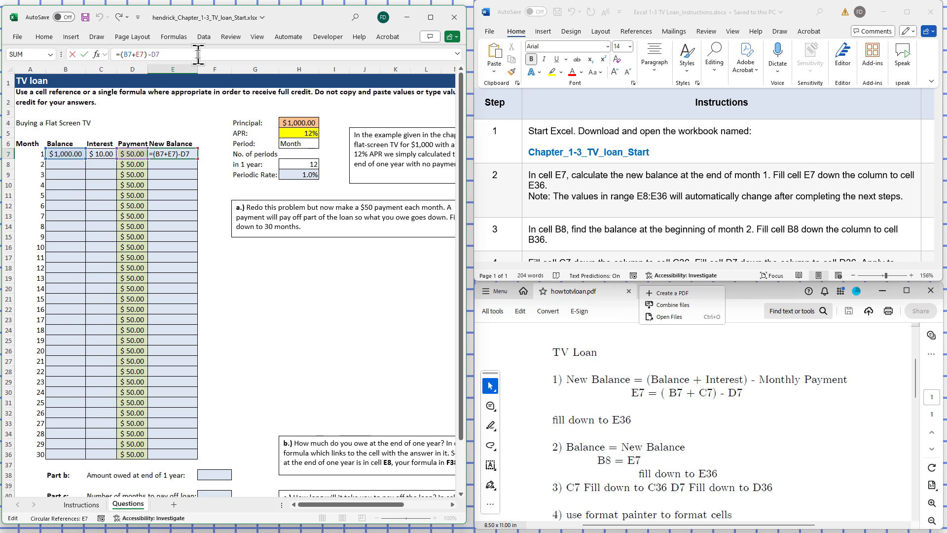
left_click(141, 55)
key("BackSpace")
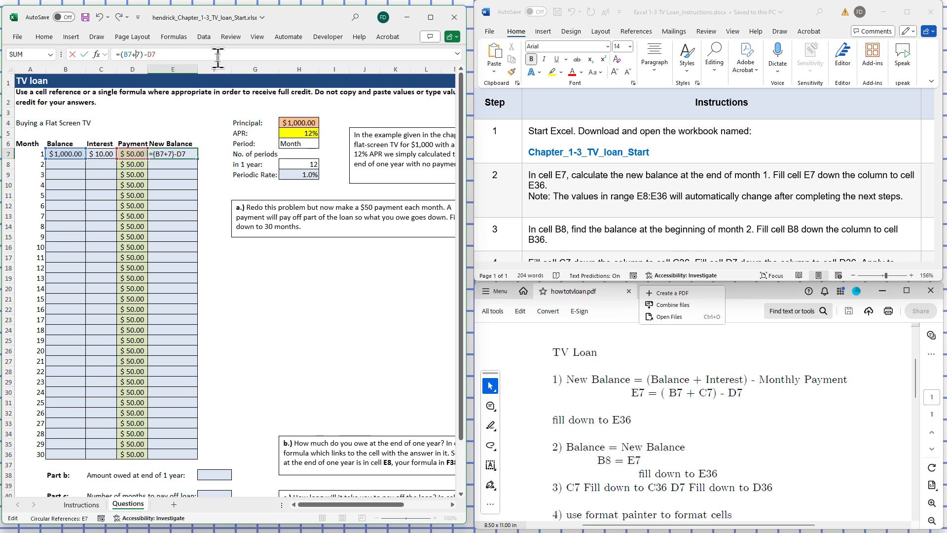
type("C")
left_click(218, 49)
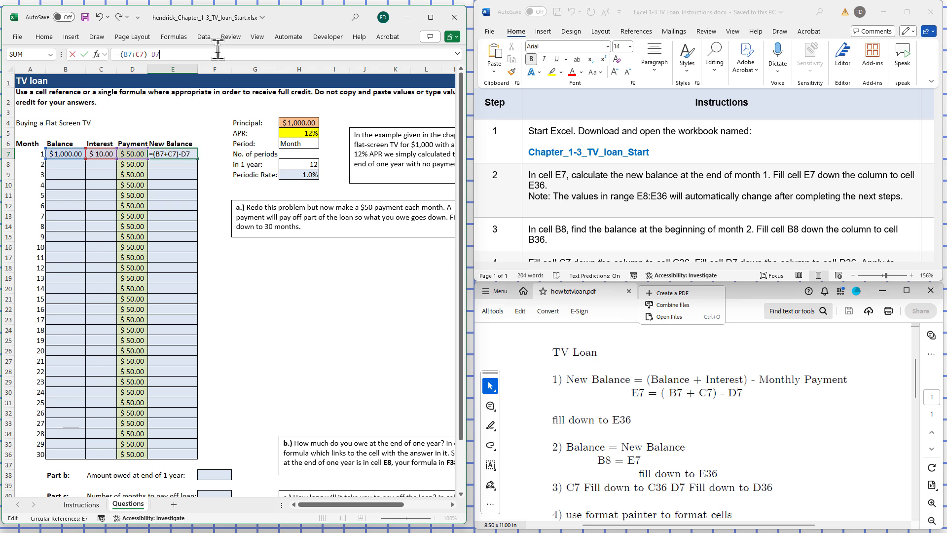
key("Return")
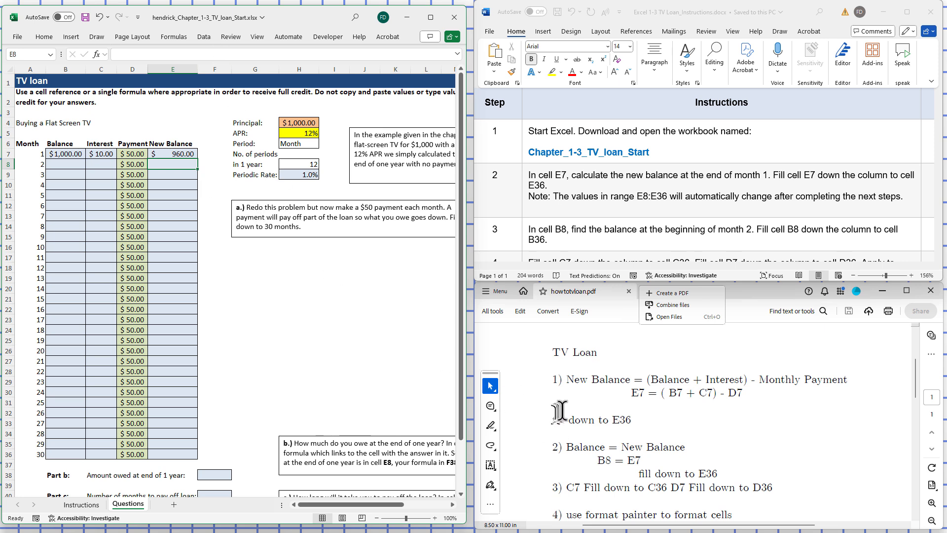
left_click(179, 155)
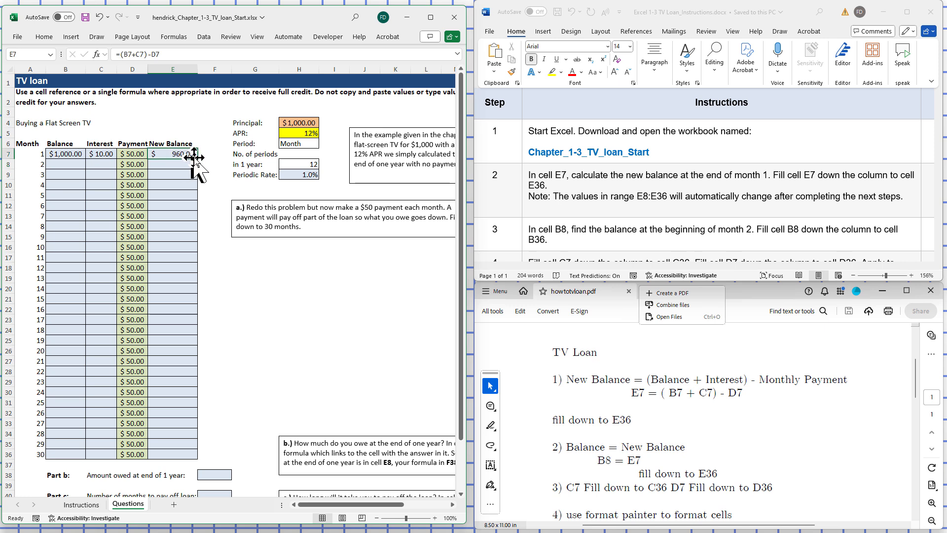
left_click_drag(199, 159, 190, 455)
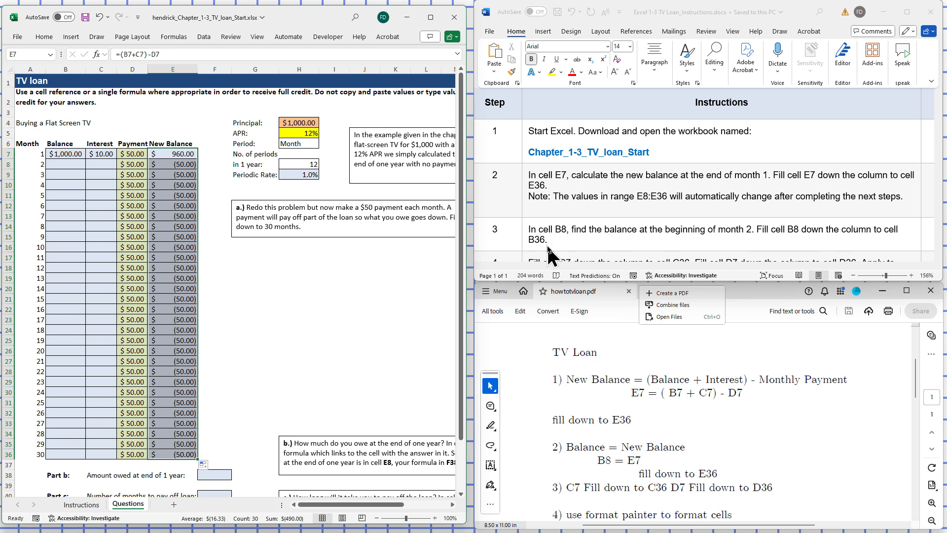
Enter =E7 in cell B8 as the month 2 beginning balance and fill it down to B36
left_click(64, 166)
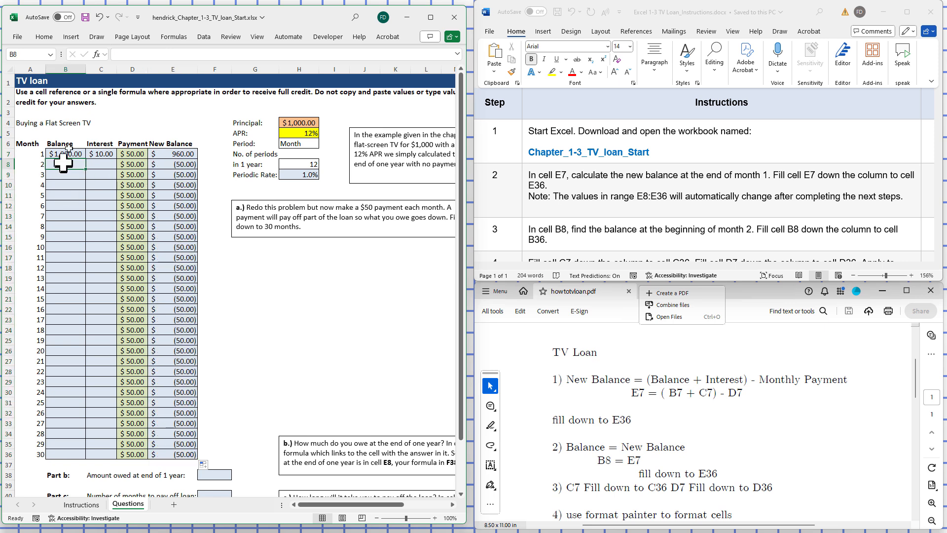
left_click(129, 49)
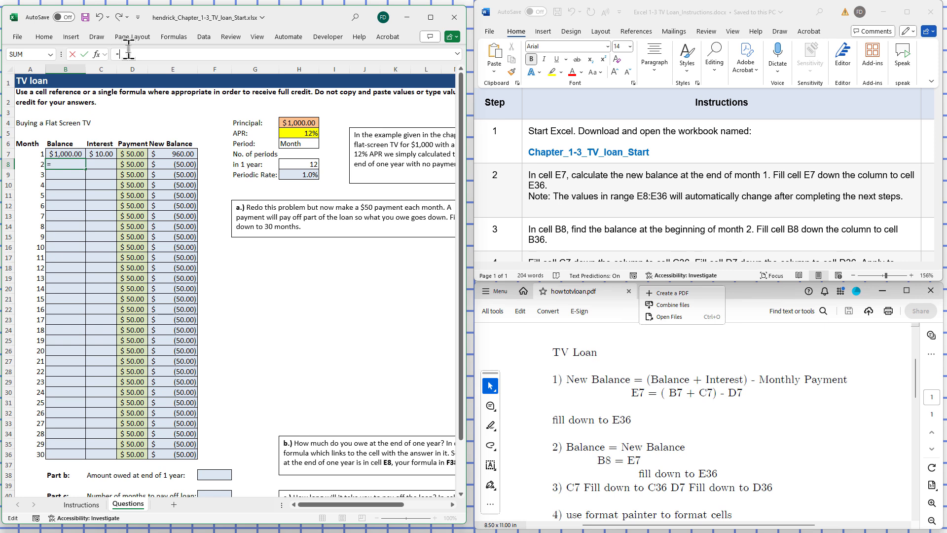
type("E7")
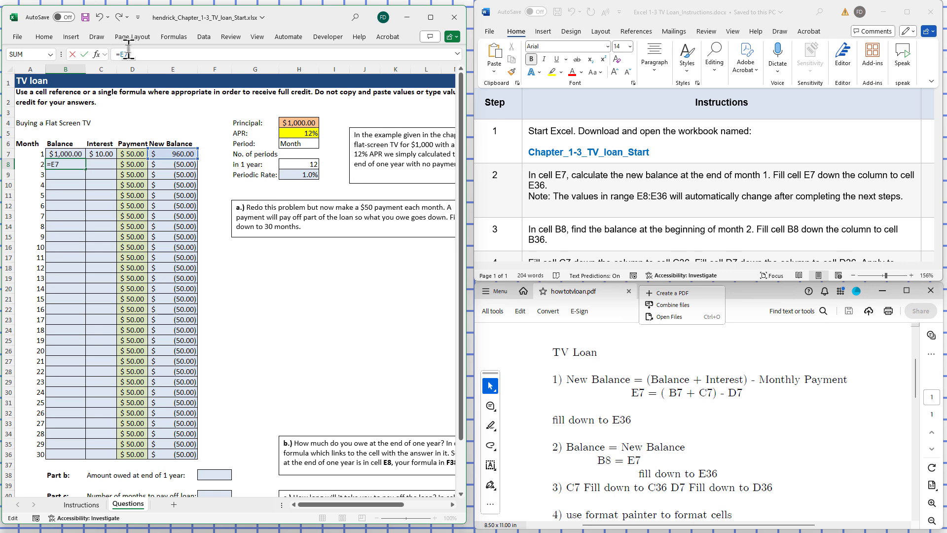
key("Return")
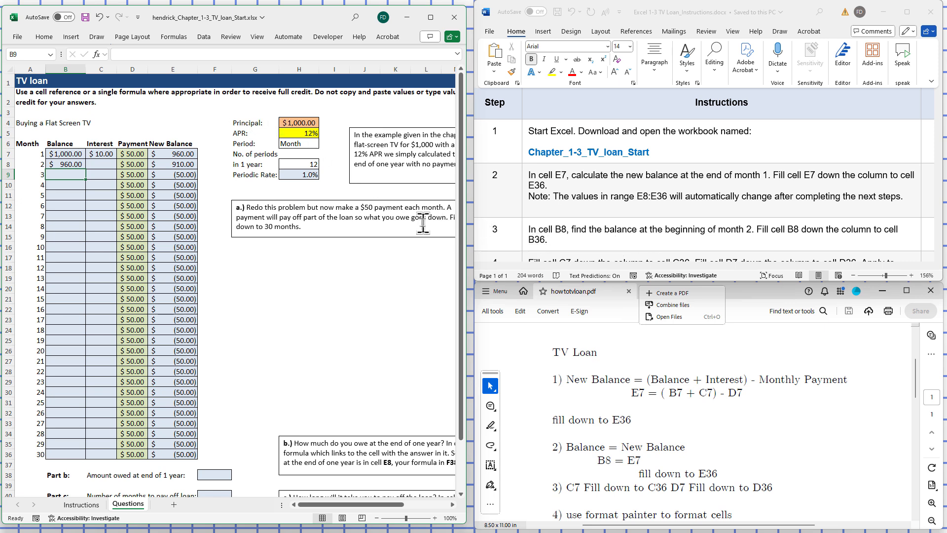
left_click(67, 165)
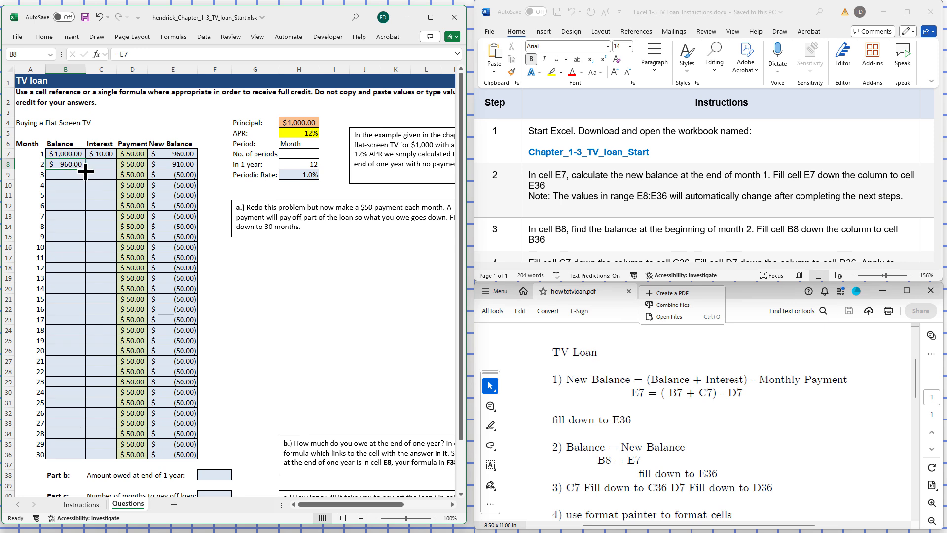
left_click_drag(85, 169, 90, 460)
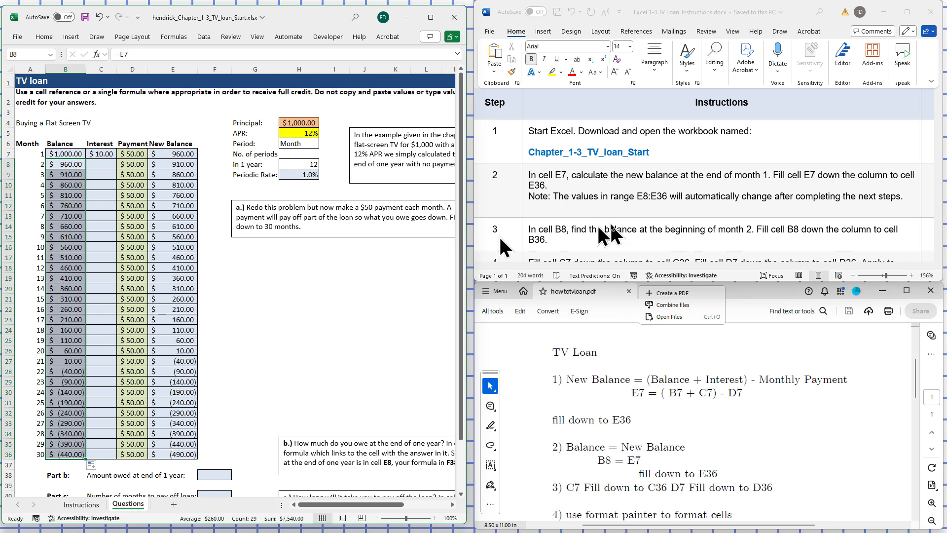
Bring step 4 of the Word instructions into view and fill the interest formula in C7 down to C36
left_click(867, 148)
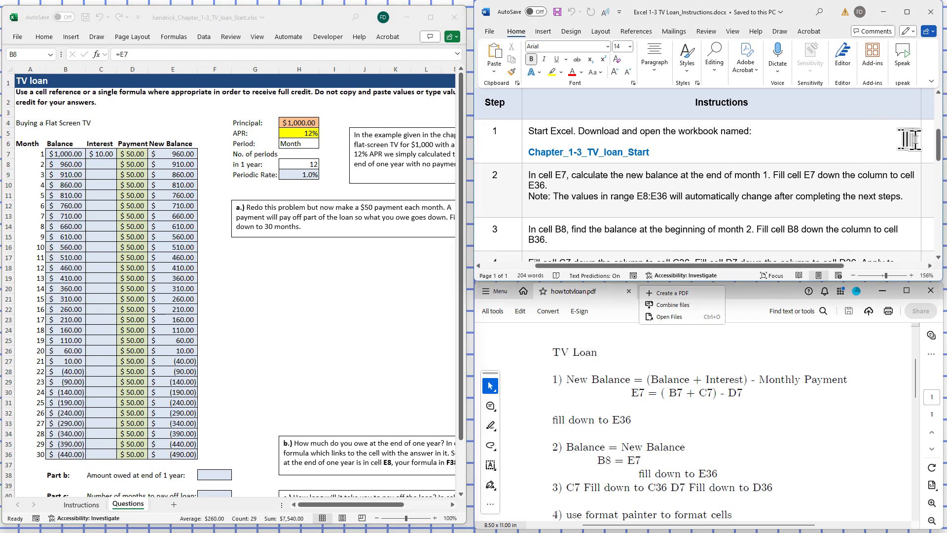
left_click_drag(939, 148, 939, 165)
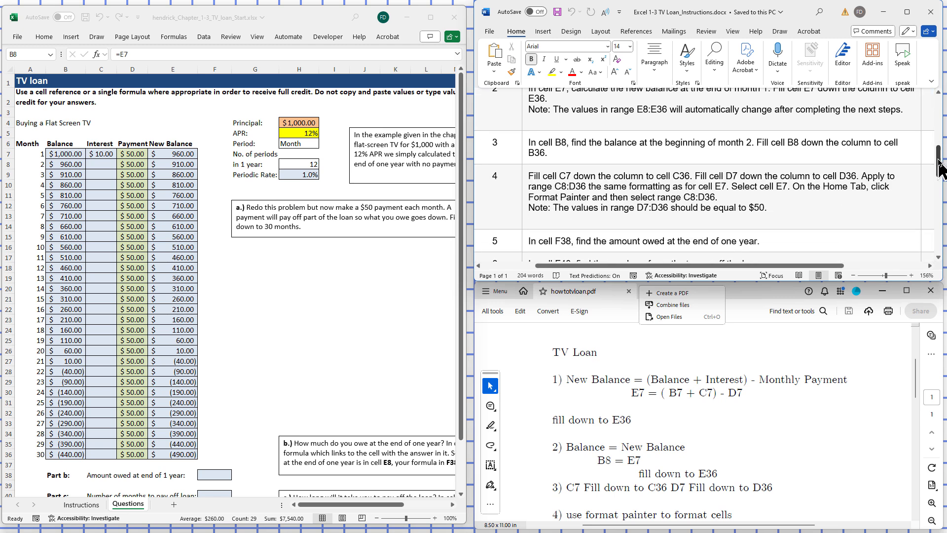
left_click(102, 155)
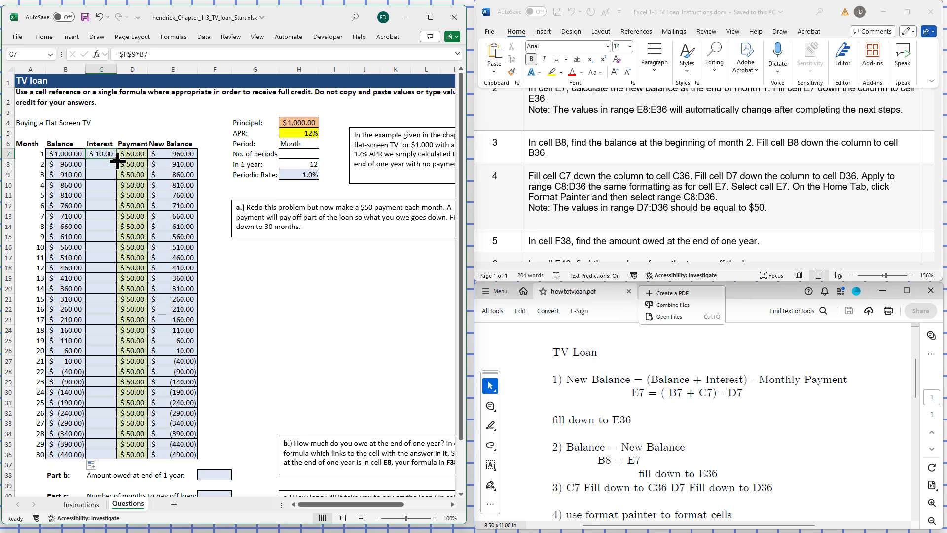
left_click_drag(118, 160, 118, 459)
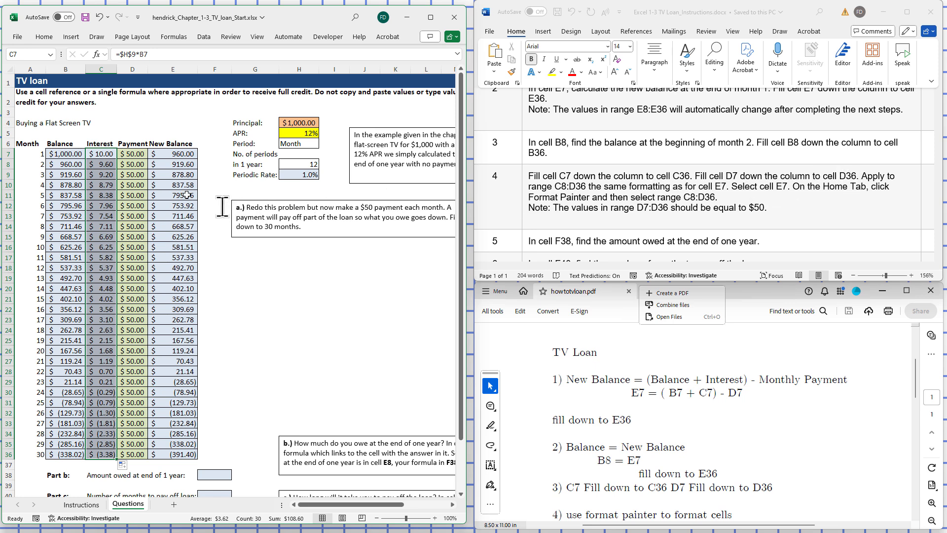
Maximize the worksheet window and copy the formatting of cell E7 to cell C8 with Format Painter
left_click(429, 18)
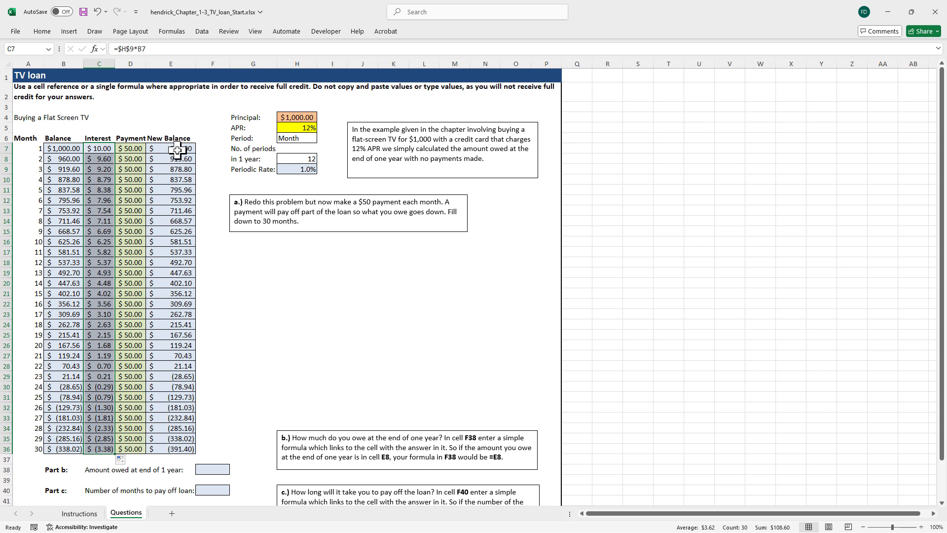
left_click(177, 151)
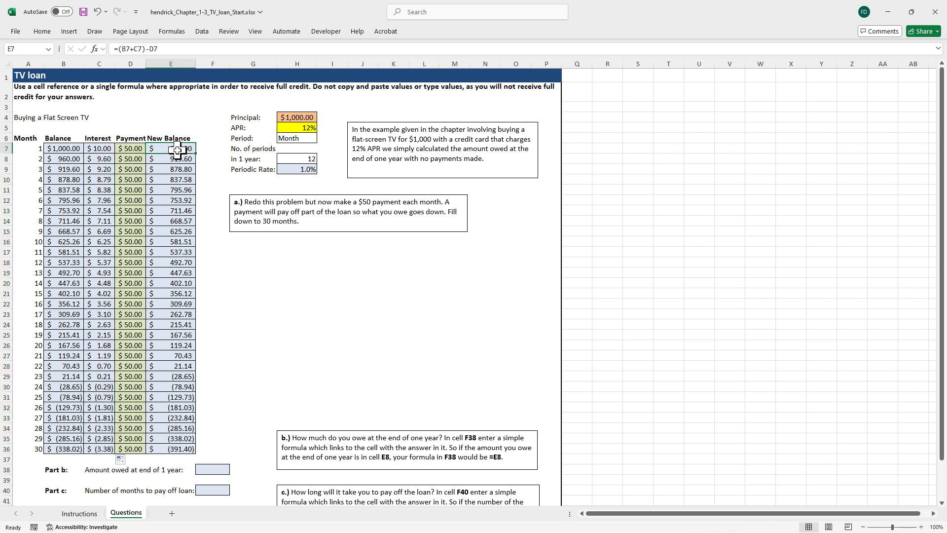
left_click(42, 31)
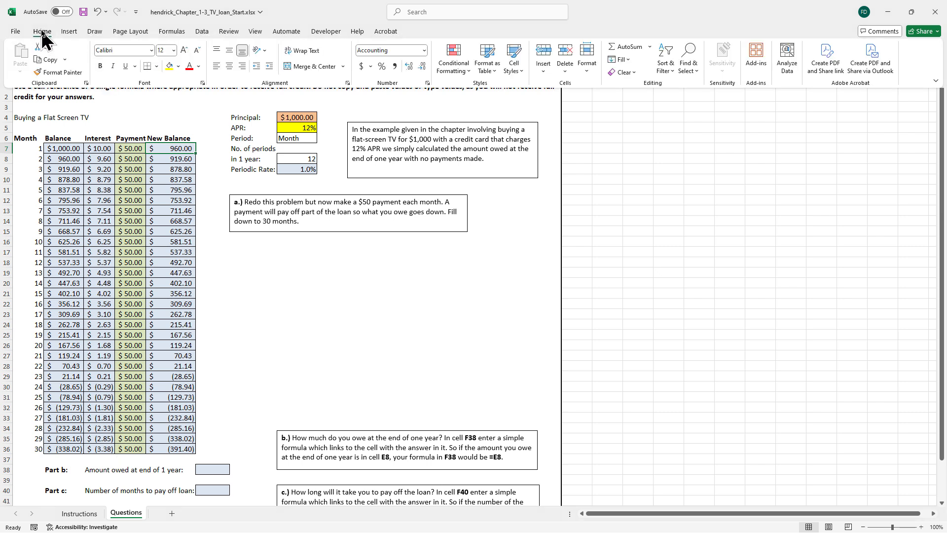
left_click(50, 72)
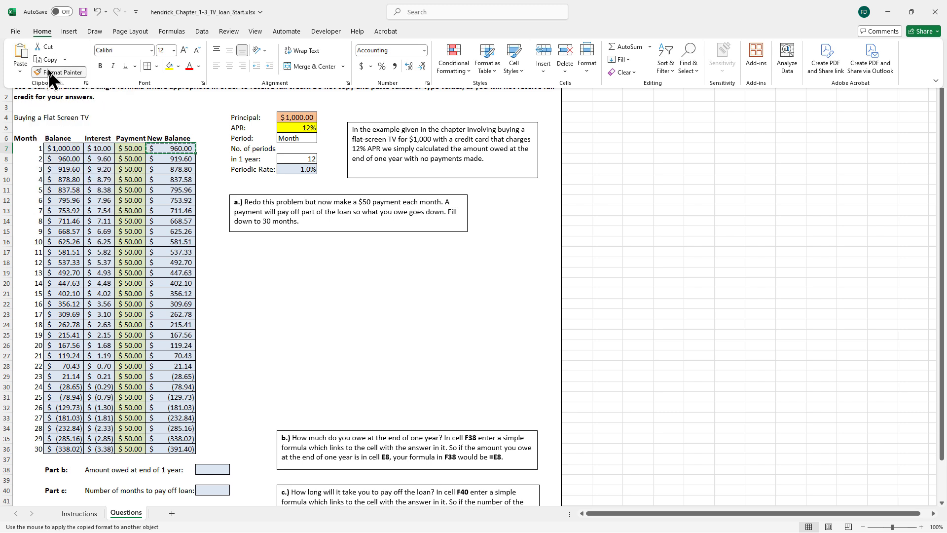
left_click(96, 158)
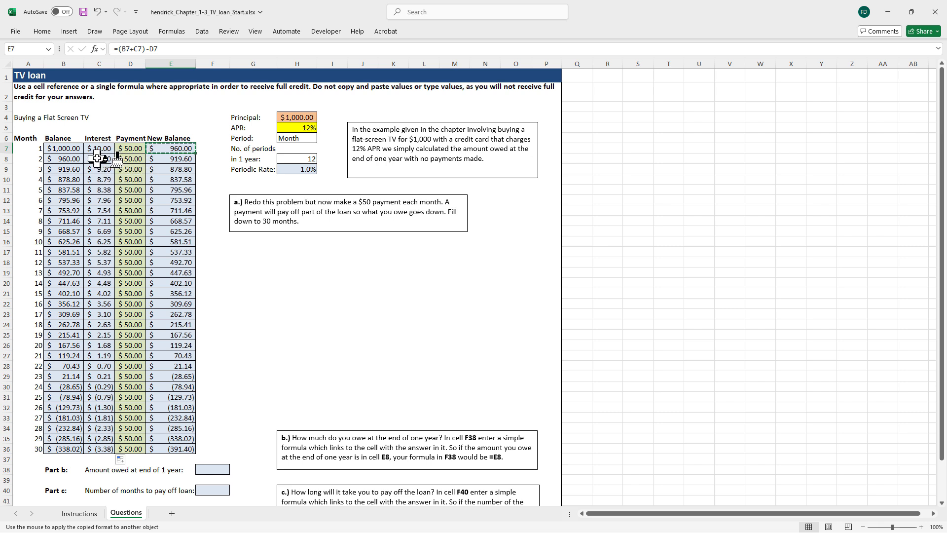
left_click(98, 158)
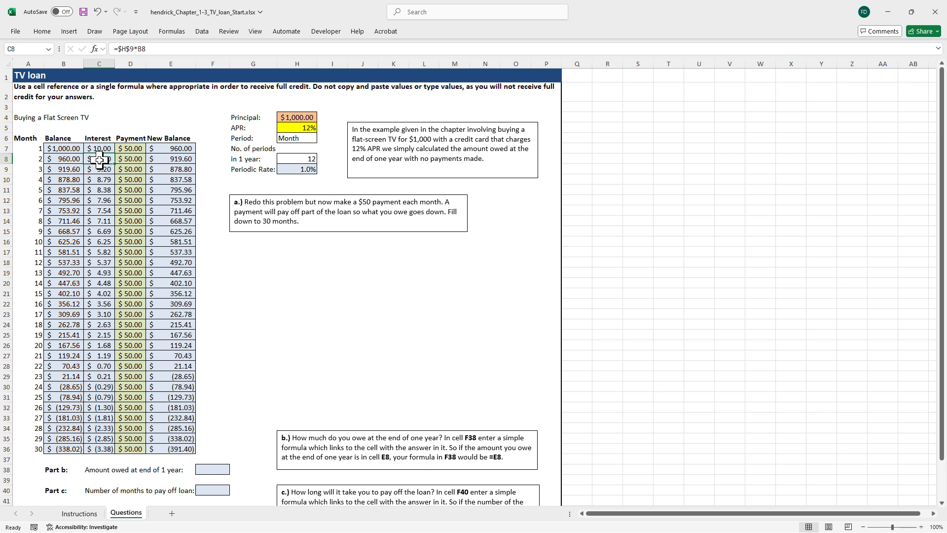
left_click(189, 97)
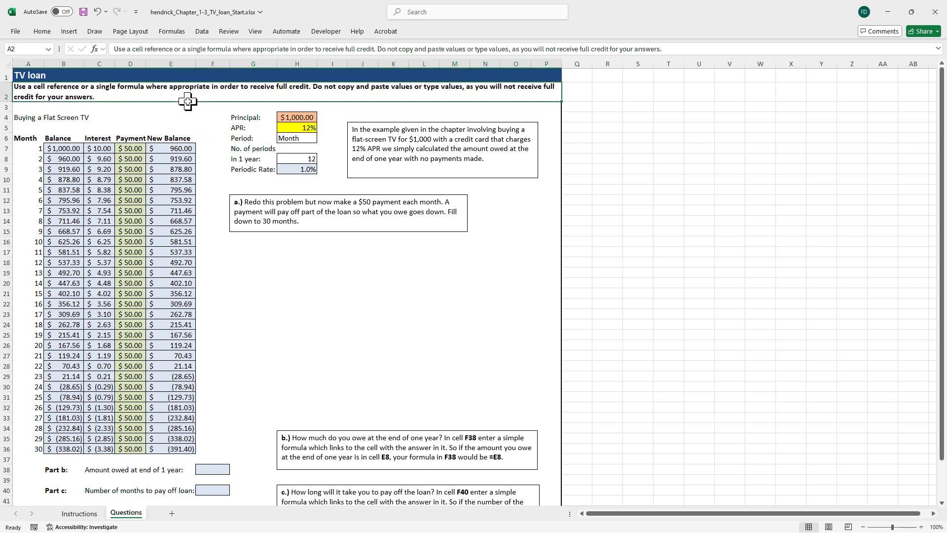
left_click(199, 118)
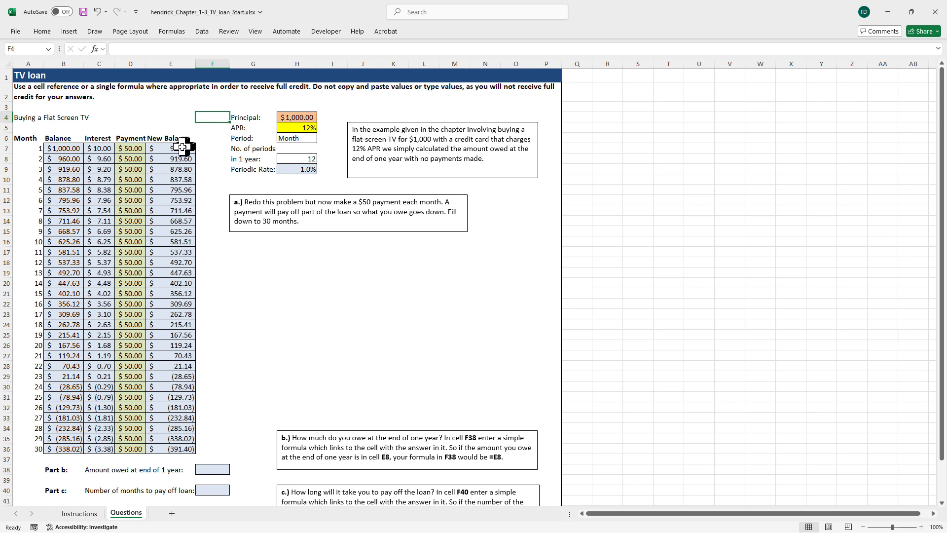
Apply the formatting of cell E7 to range C8:D36 with Format Painter and restore the workbook beside the instructions
left_click(182, 147)
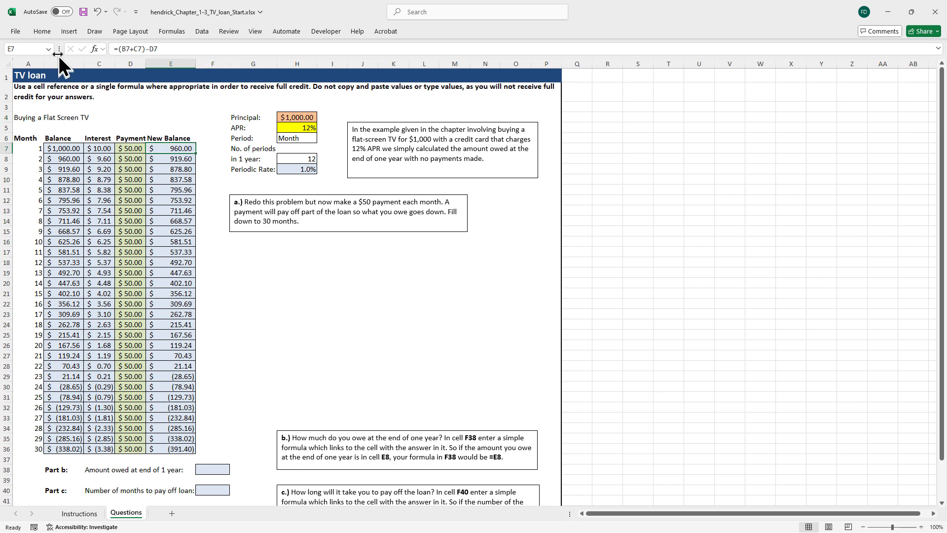
left_click(42, 31)
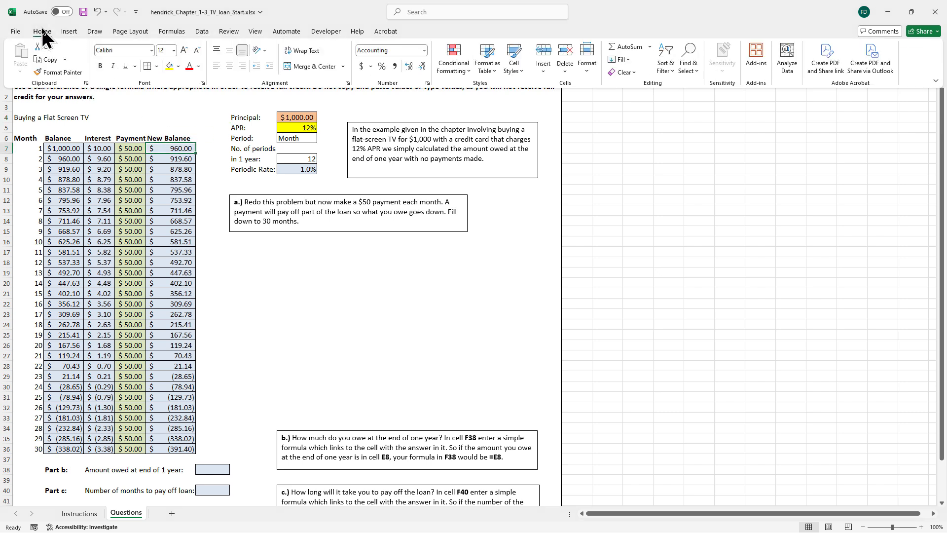
left_click(58, 73)
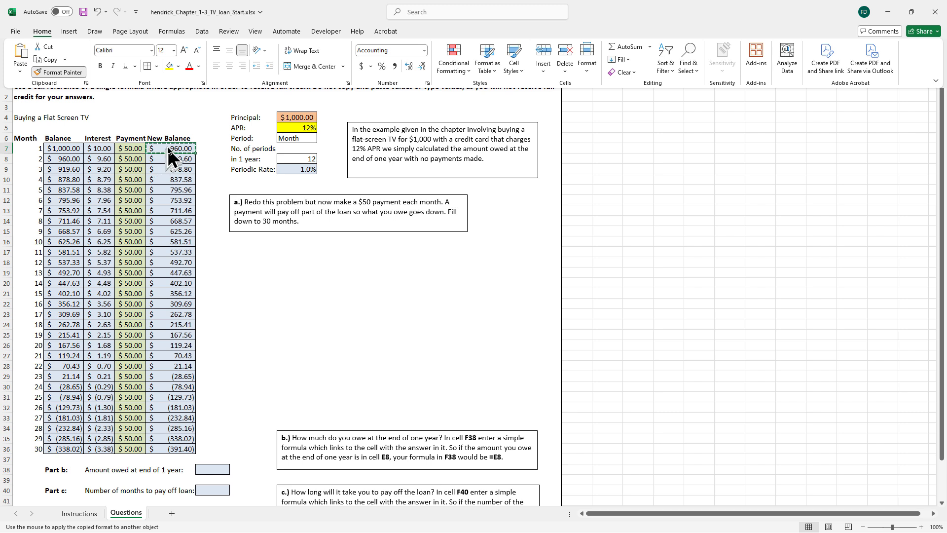
left_click(99, 161)
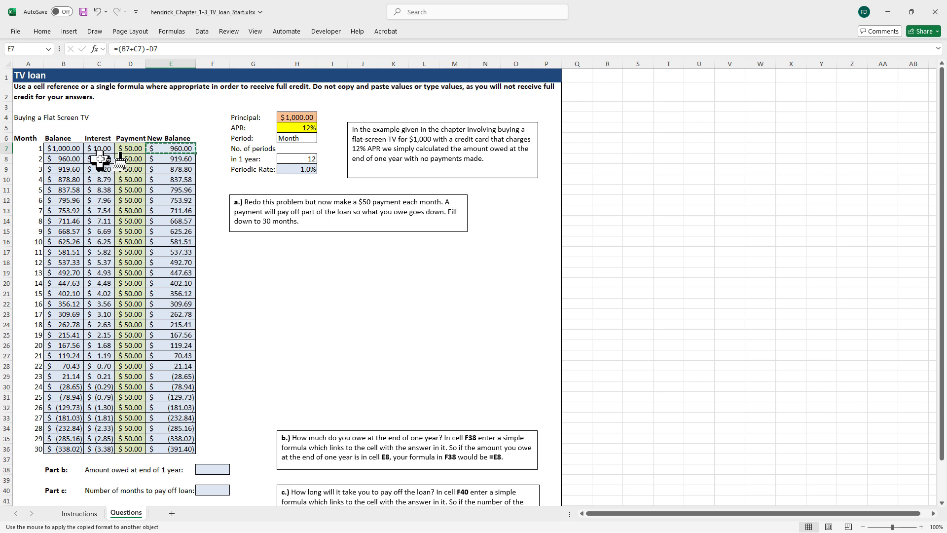
mouse_move(103, 158)
left_mouse_down()
mouse_move(121, 167)
mouse_move(128, 217)
mouse_move(138, 368)
mouse_move(128, 445)
left_mouse_up()
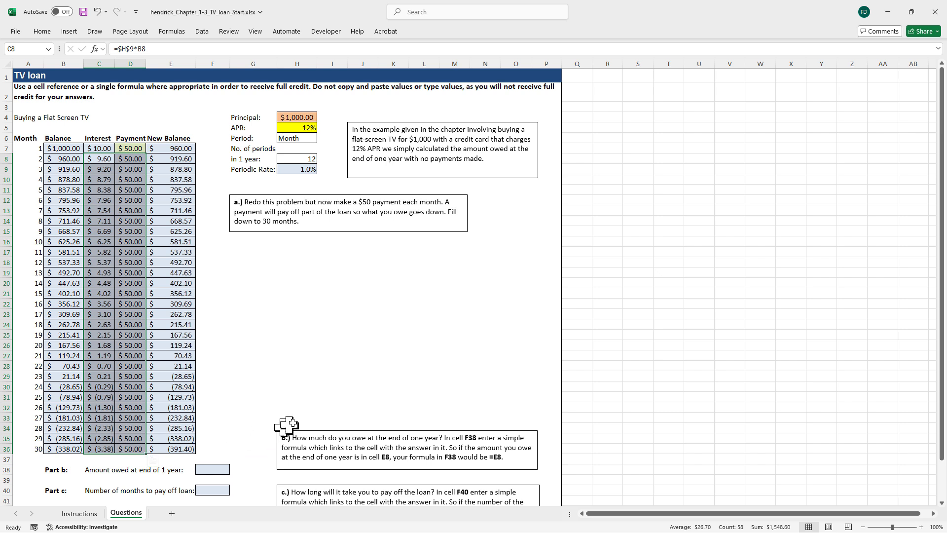
left_click(289, 364)
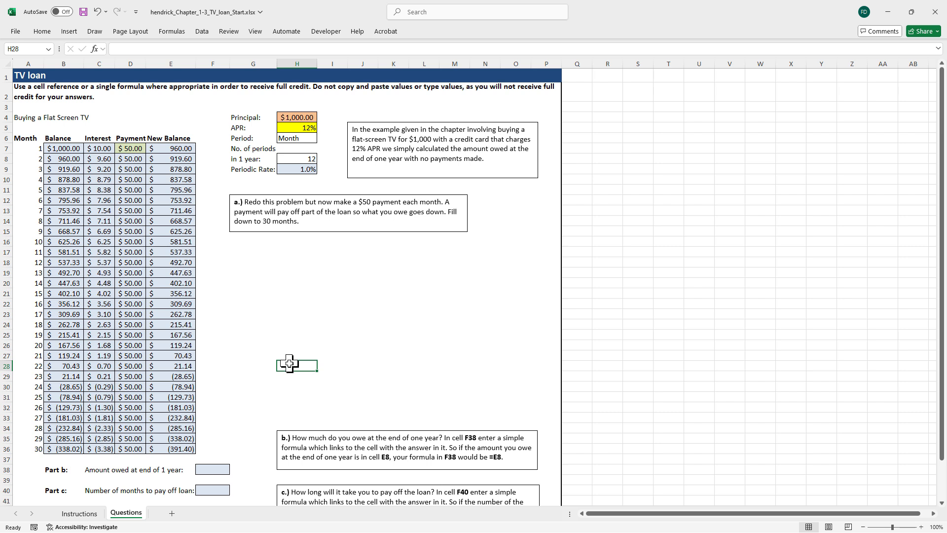
left_click(912, 13)
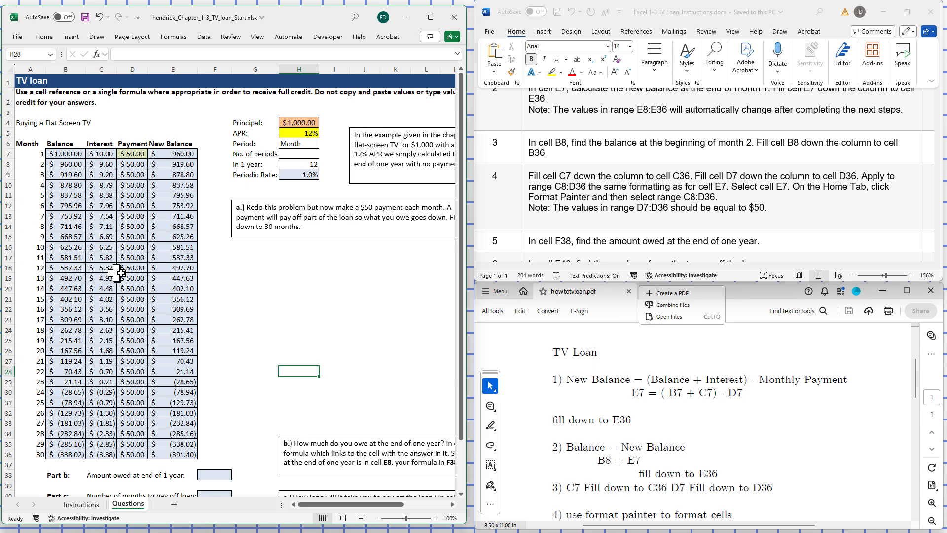
Enter =E18 in cell F38 as the amount owed at the end of one year
left_click(180, 268)
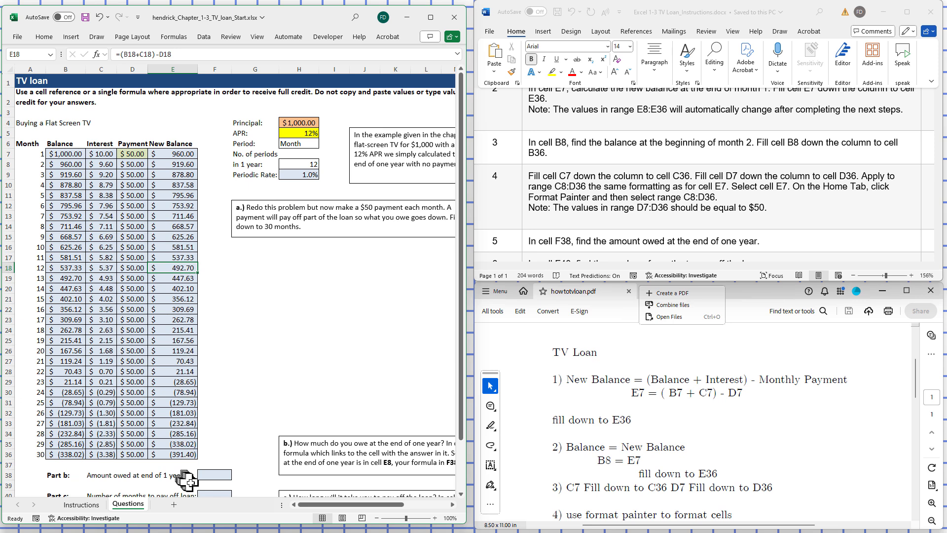
left_click(217, 475)
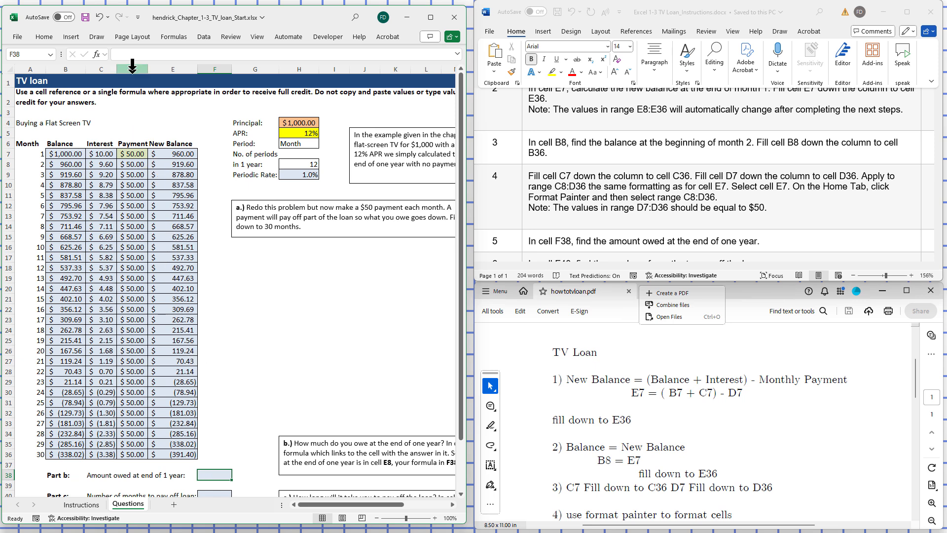
left_click(130, 52)
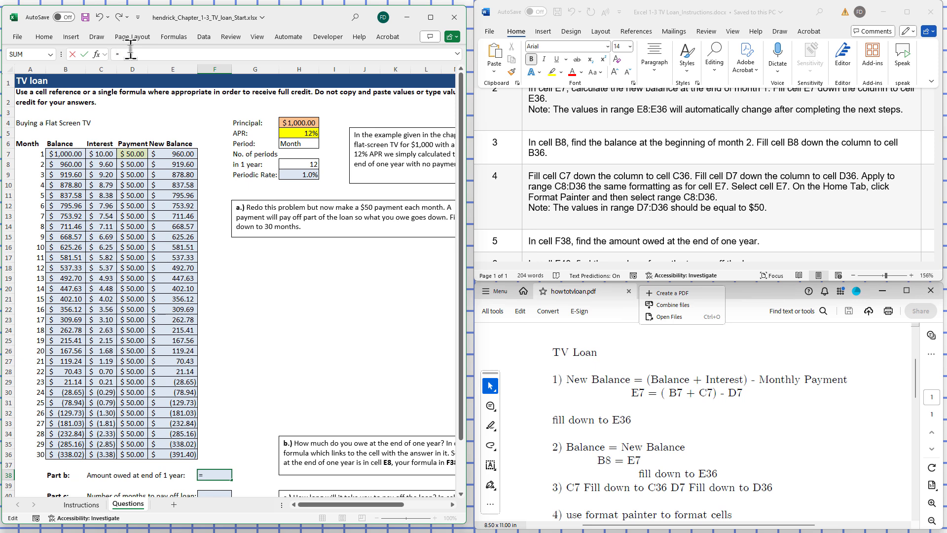
type("=E18")
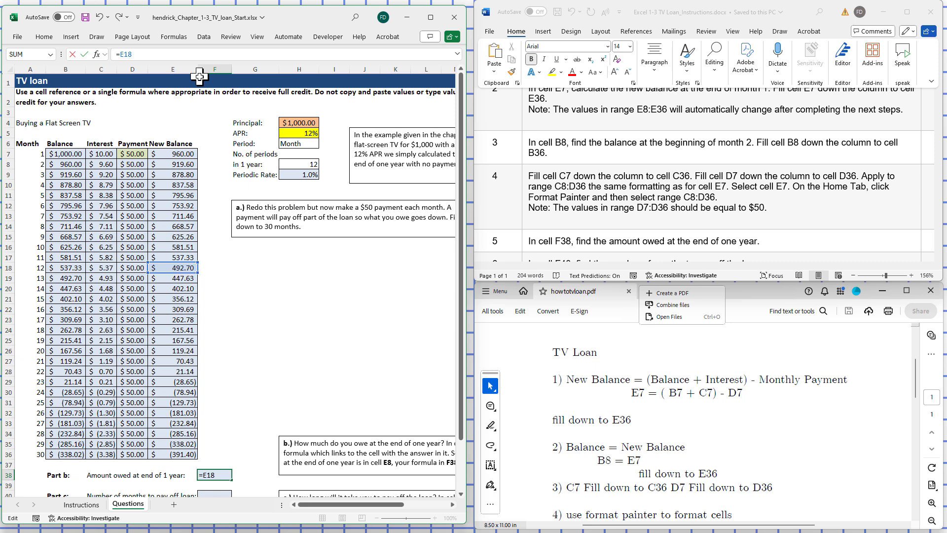
key("Return")
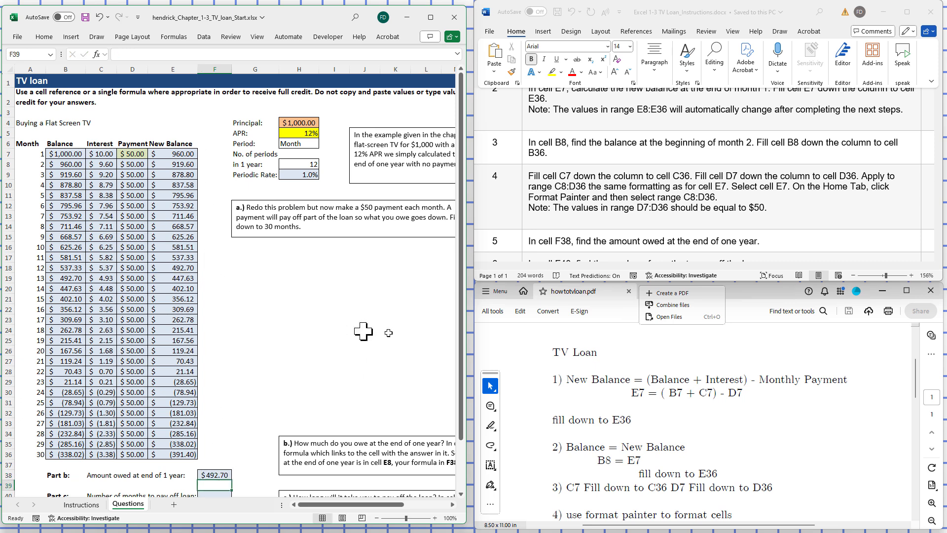
Bring step 6 of the Word instructions into view and locate the loan's payoff month in column A of the worksheet
left_click(930, 212)
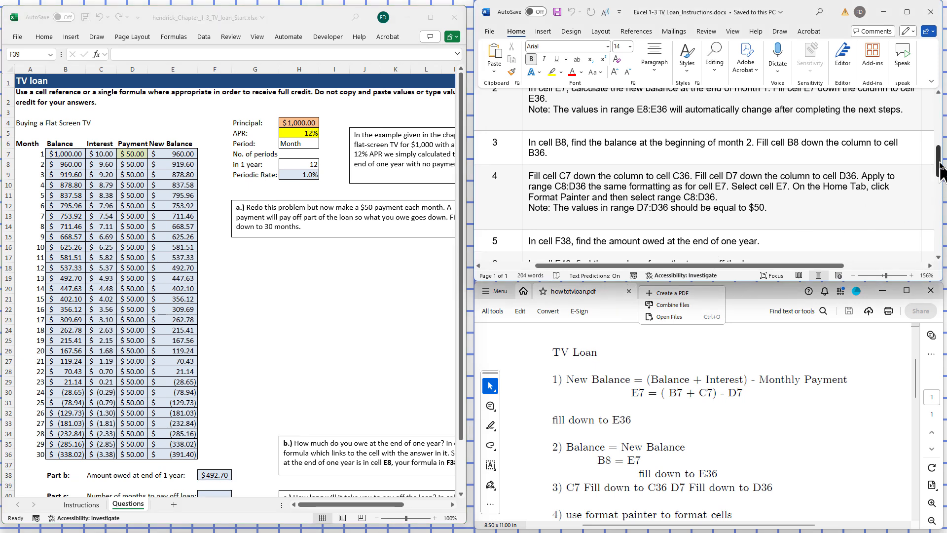
left_click_drag(940, 167, 940, 179)
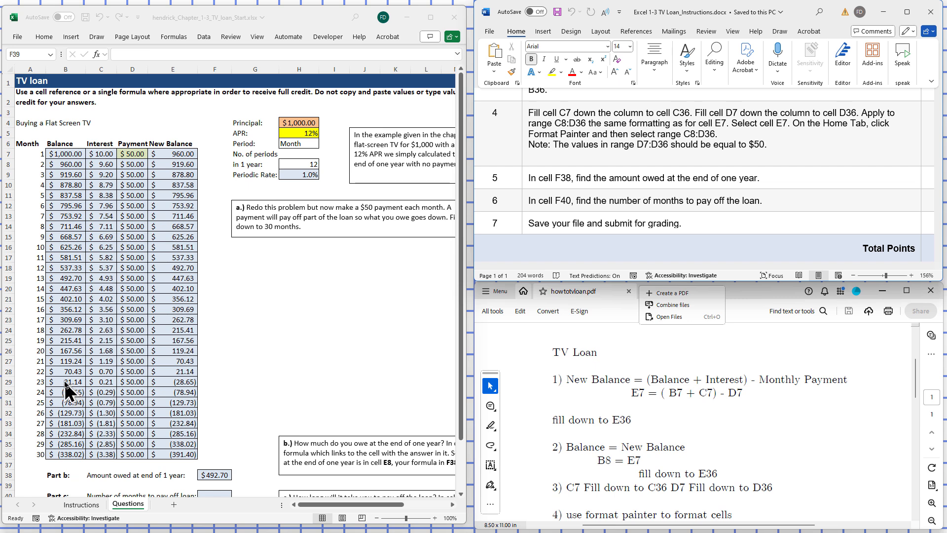
left_click(36, 384)
left_click(36, 384)
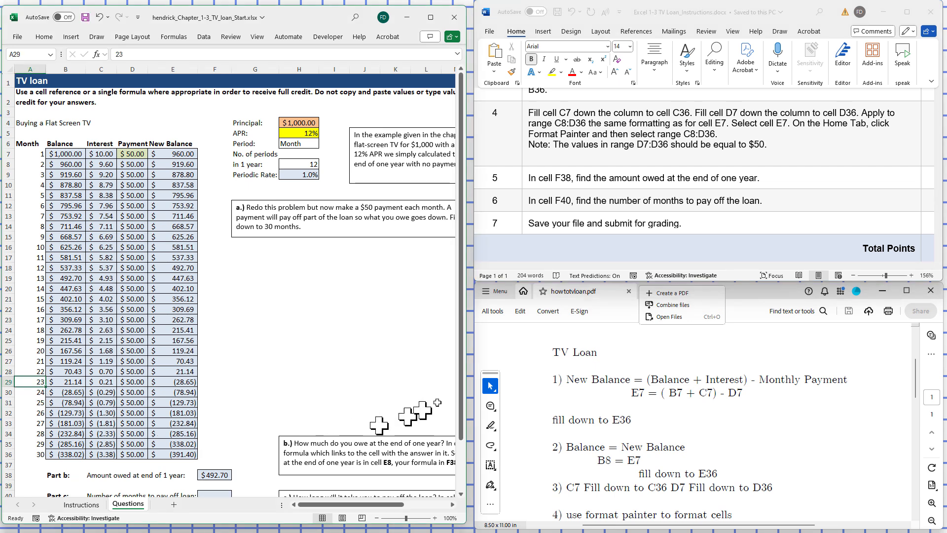
left_click_drag(462, 393, 466, 457)
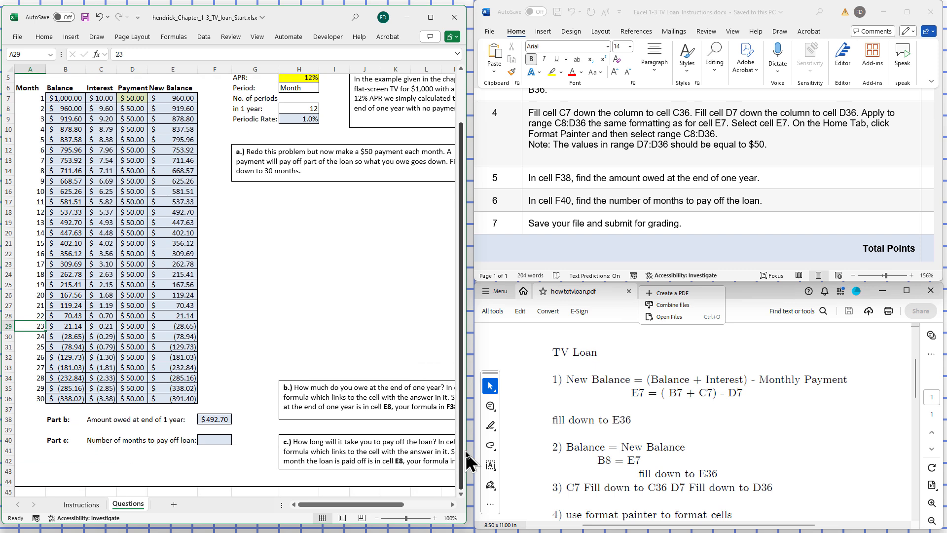
Try to enter =A29 in cell F40 for the number of months to pay off the loan
left_click(207, 440)
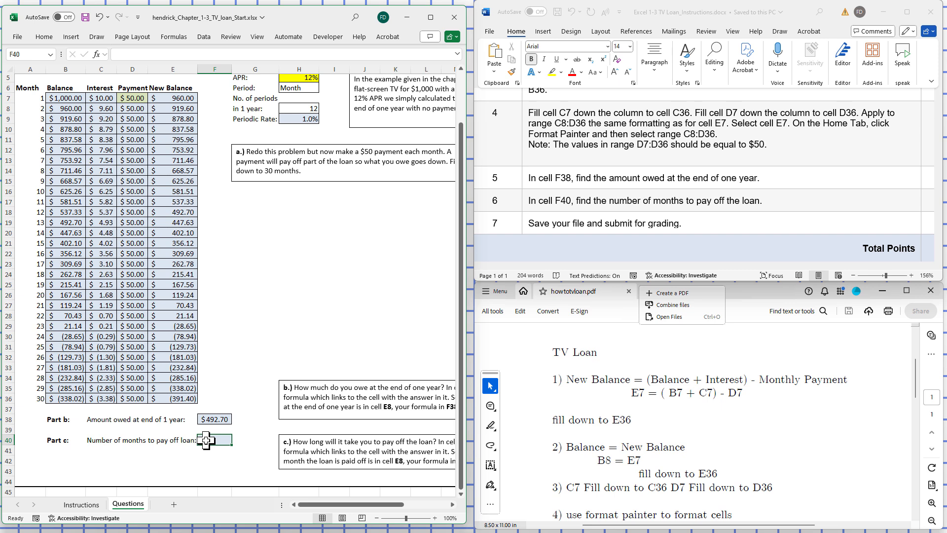
left_click(123, 55)
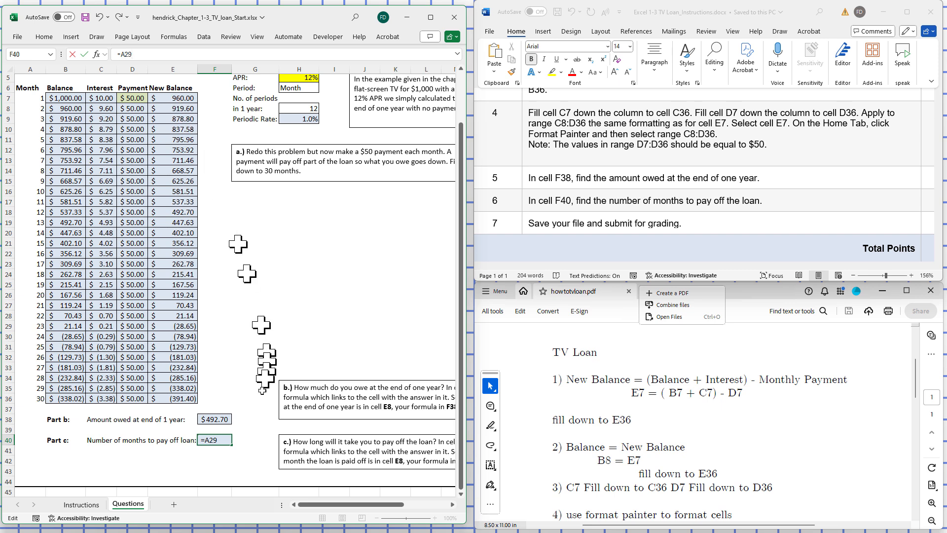
left_click(261, 461)
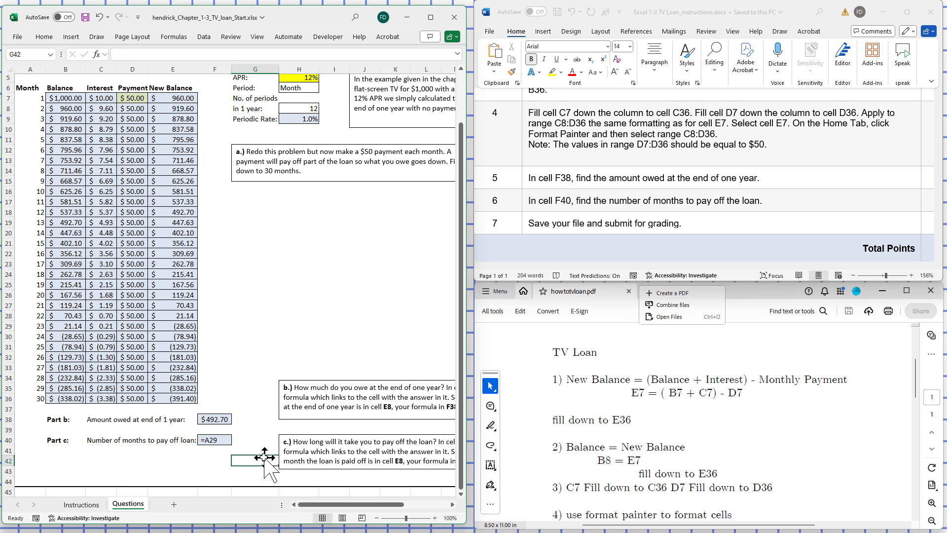
left_click(207, 459)
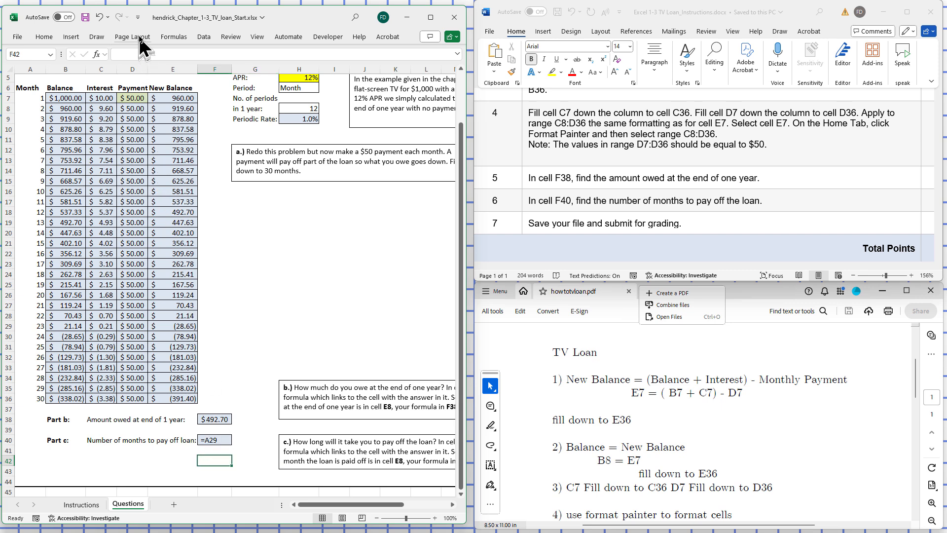
Re-enter the formula =A29 in cell F40 as the number of months to pay off the loan
left_click(222, 439)
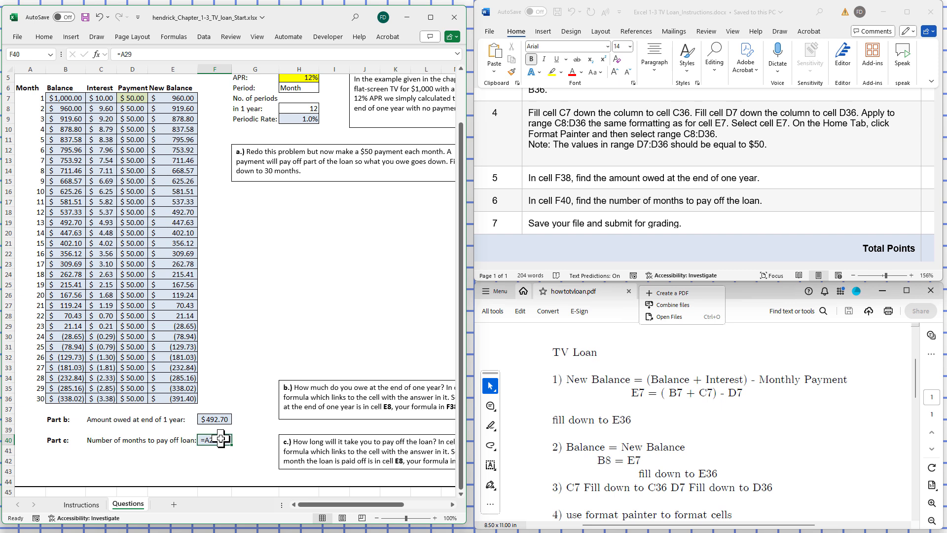
left_click(150, 54)
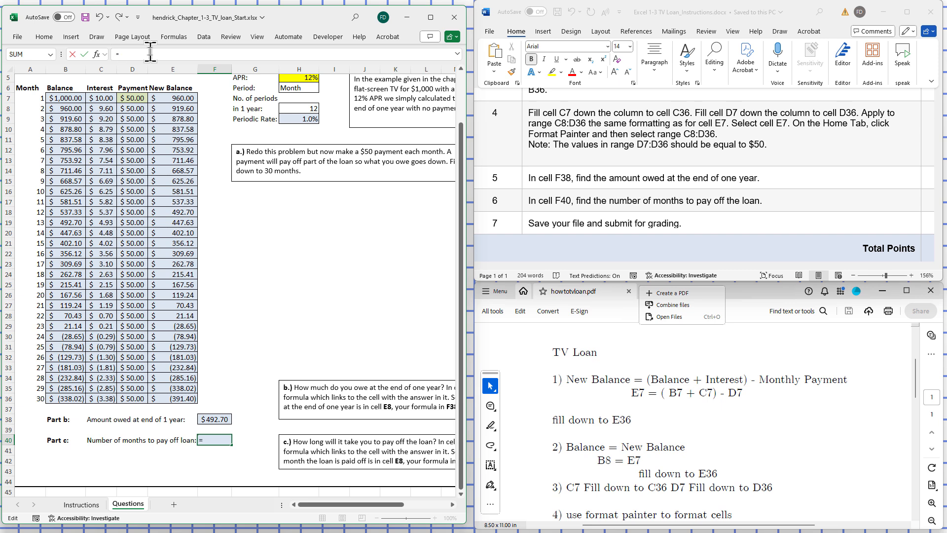
type("A29")
key("Return")
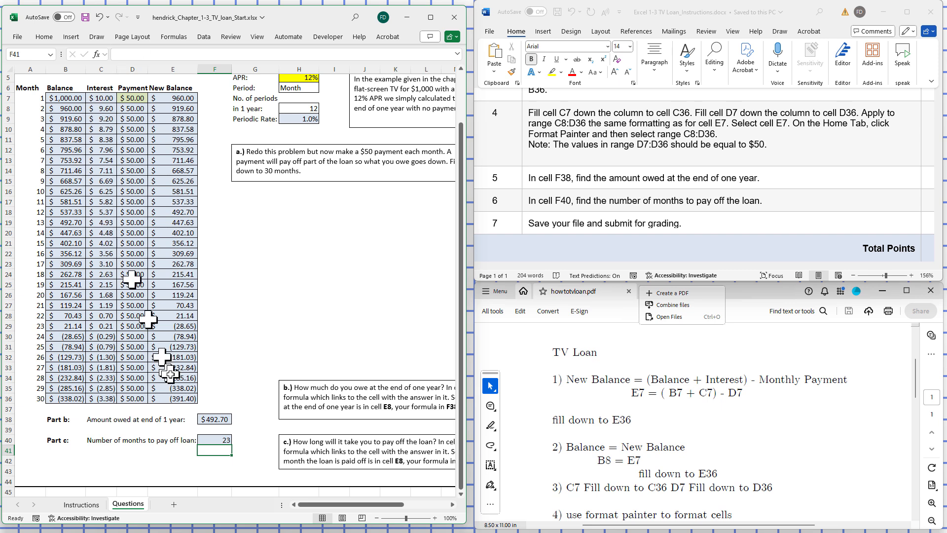
left_click(255, 460)
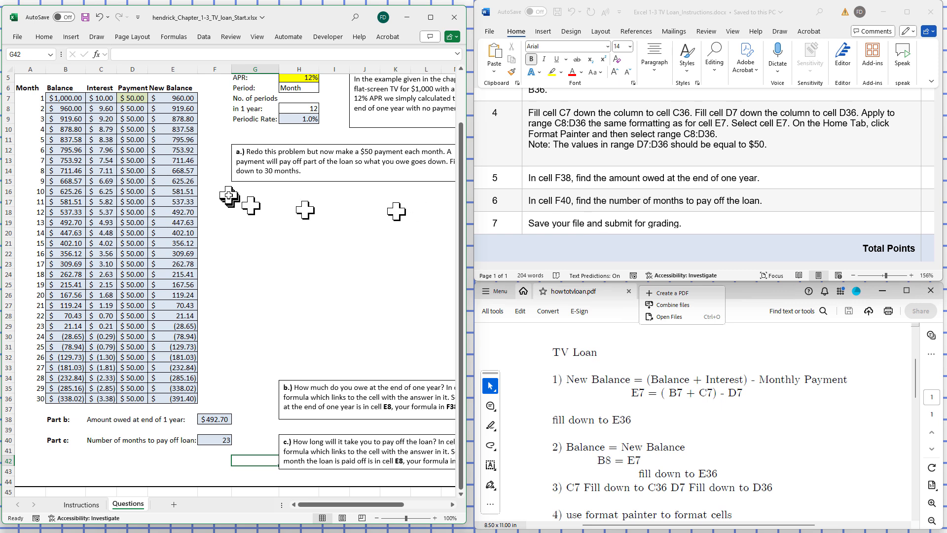
left_click(289, 296)
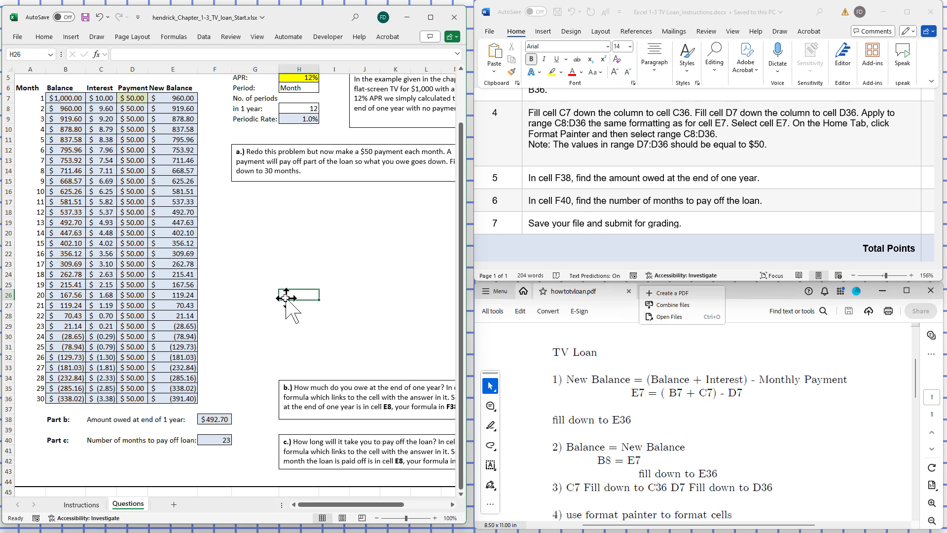
left_click(217, 419)
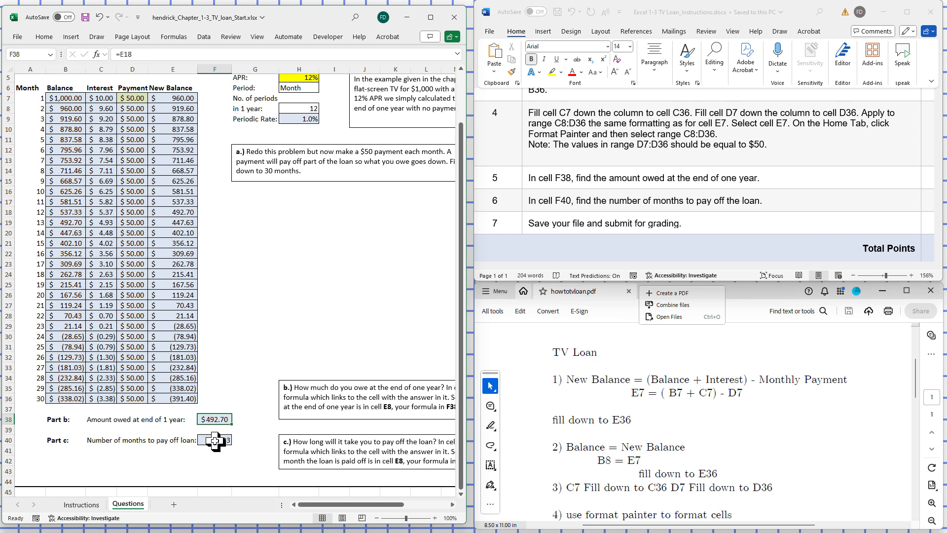
left_click(249, 350)
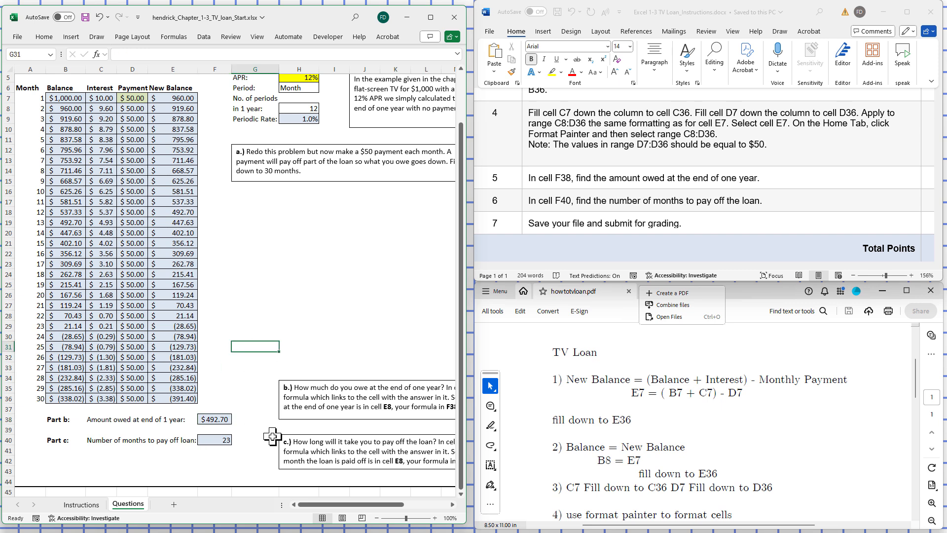